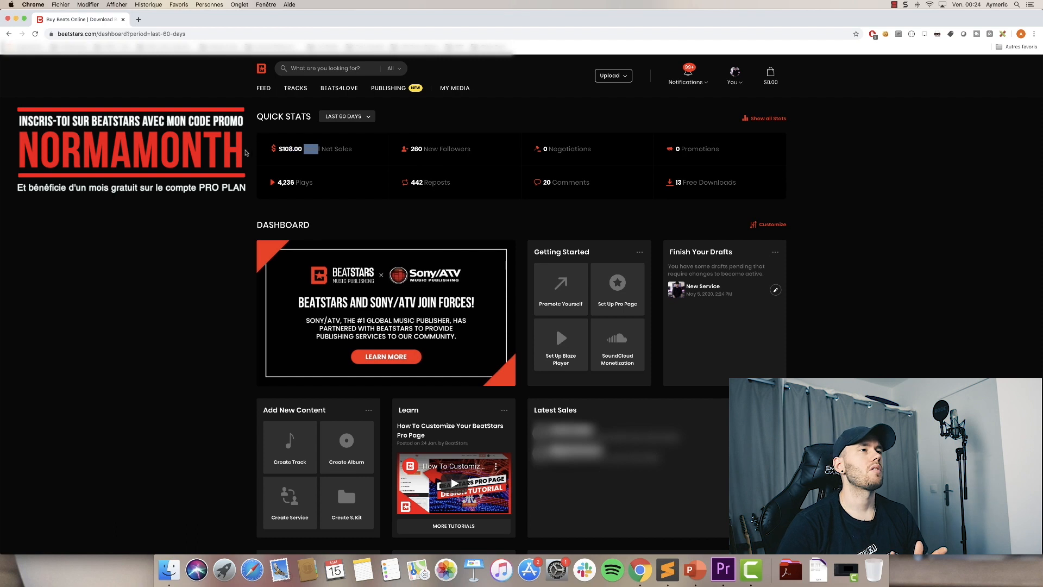
Look over the dashboard, the media options, the notifications and the account options
{"action": "scroll", "coordinate": [191, 132], "scroll_direction": "down", "scroll_amount": 1}
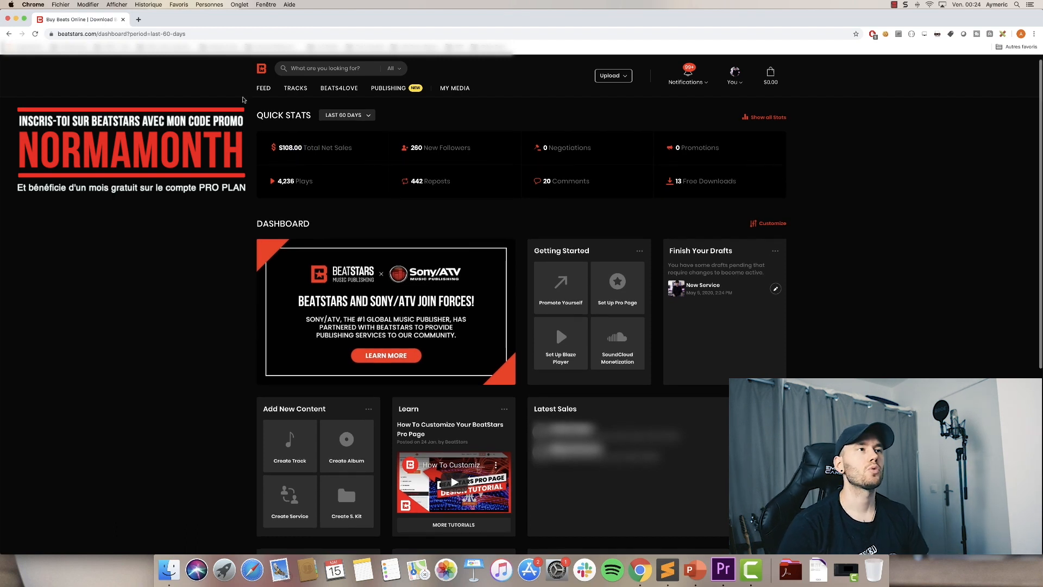
{"action": "scroll", "coordinate": [266, 90], "scroll_direction": "down", "scroll_amount": 1}
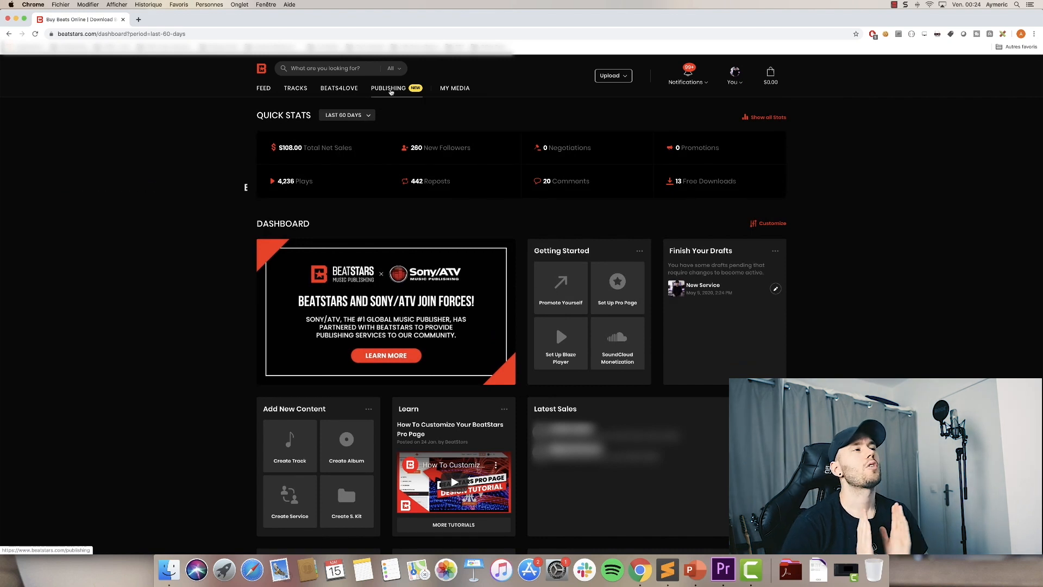
{"action": "mouse_move", "coordinate": [454, 89]}
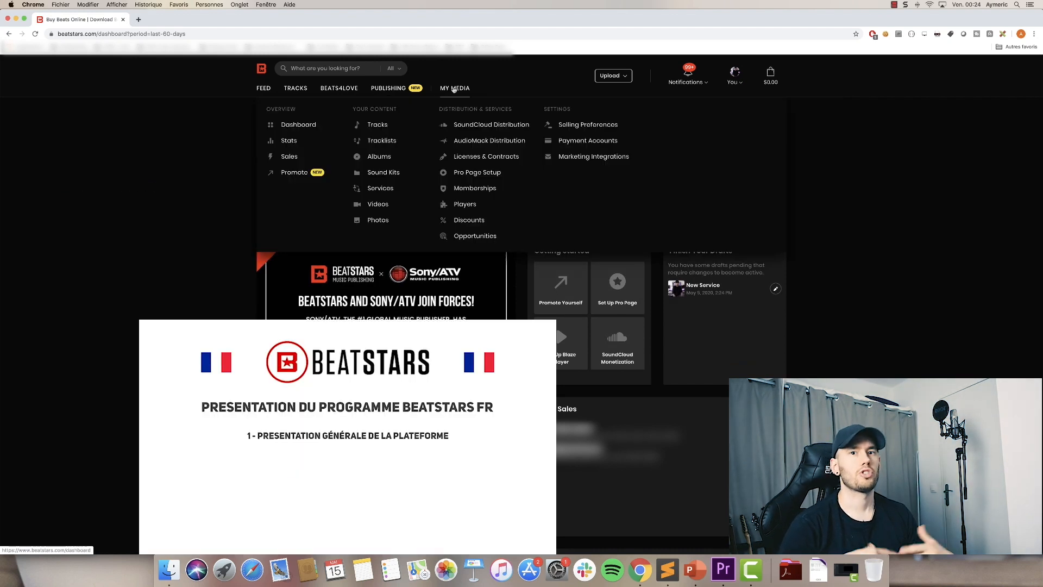
{"action": "left_click", "coordinate": [699, 82]}
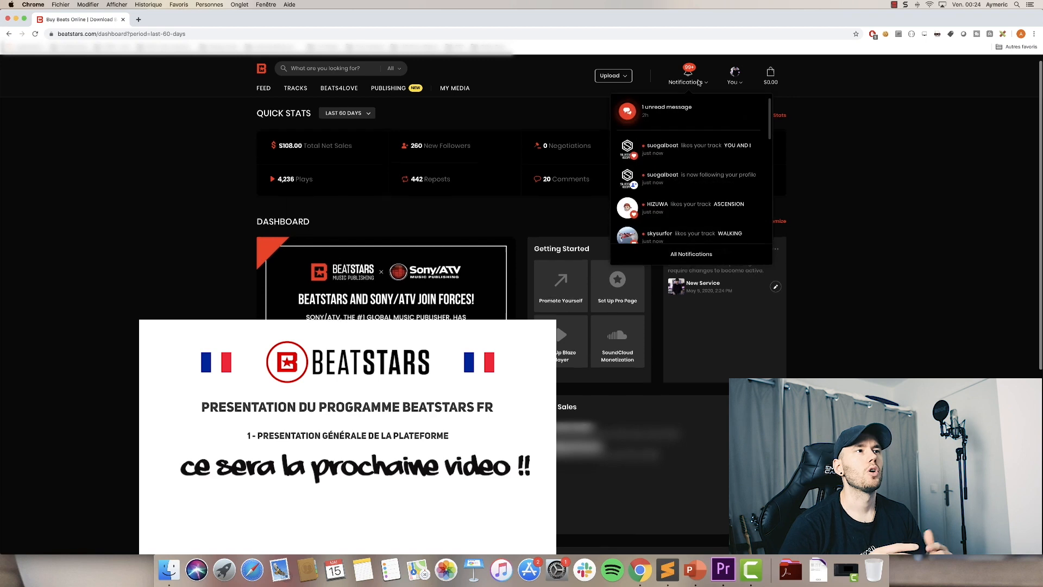
{"action": "left_click", "coordinate": [742, 84]}
{"action": "left_click", "coordinate": [841, 180]}
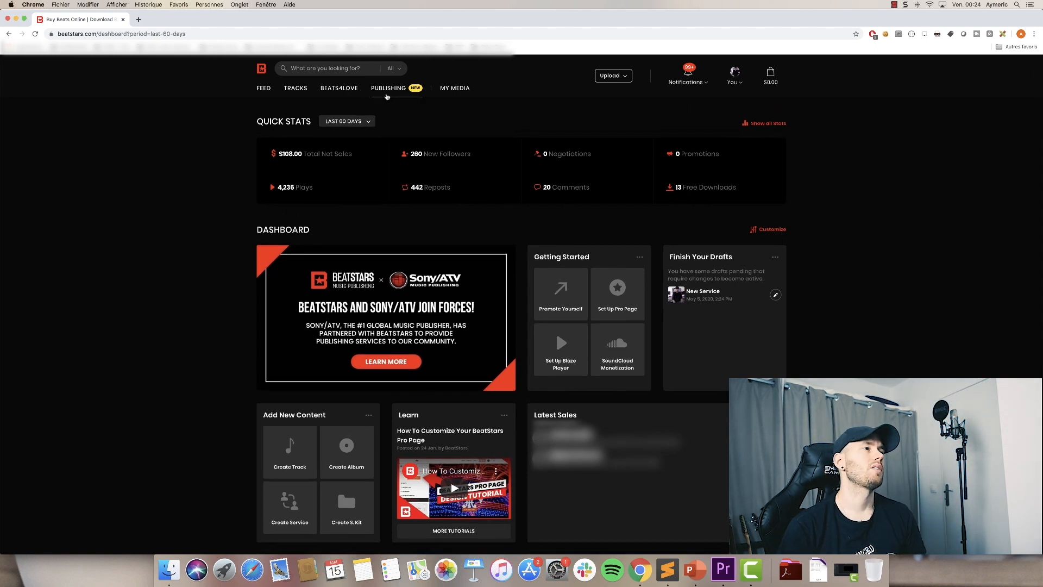
Open the list of own tracks and start a new track in the Track Metadata Editor
{"action": "mouse_move", "coordinate": [462, 91]}
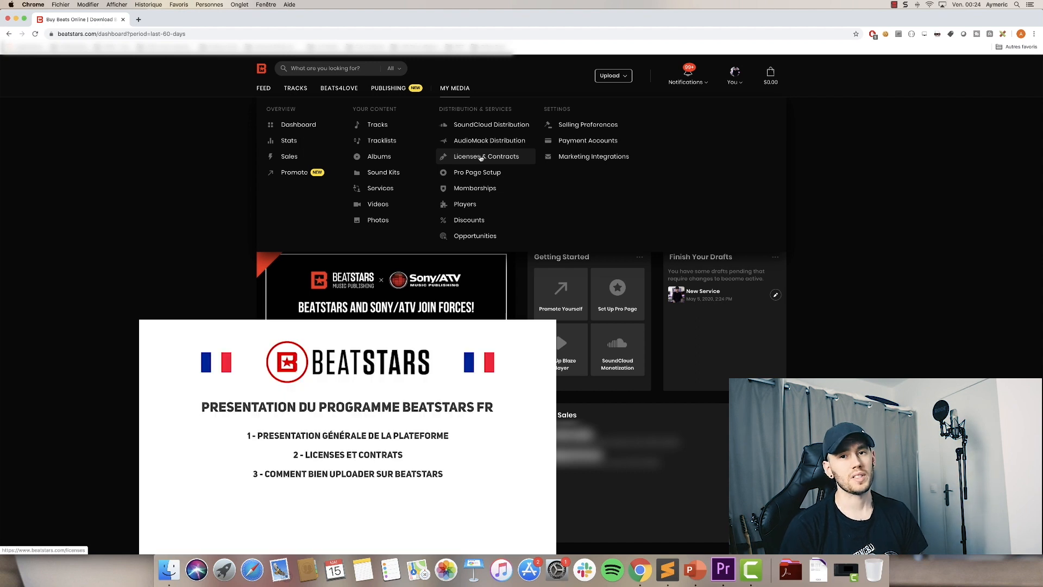
{"action": "left_click", "coordinate": [380, 124]}
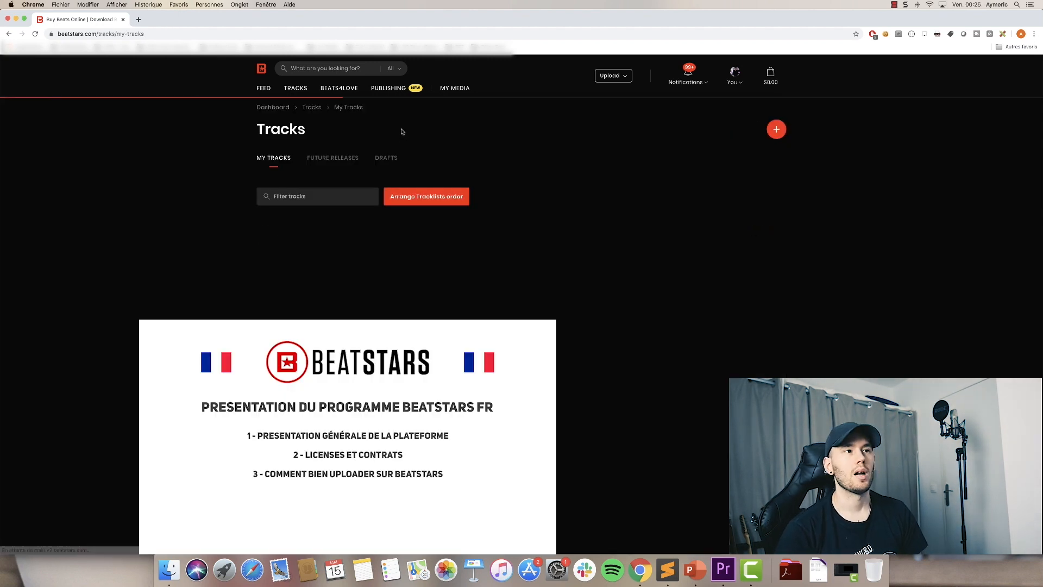
{"action": "left_click", "coordinate": [776, 129]}
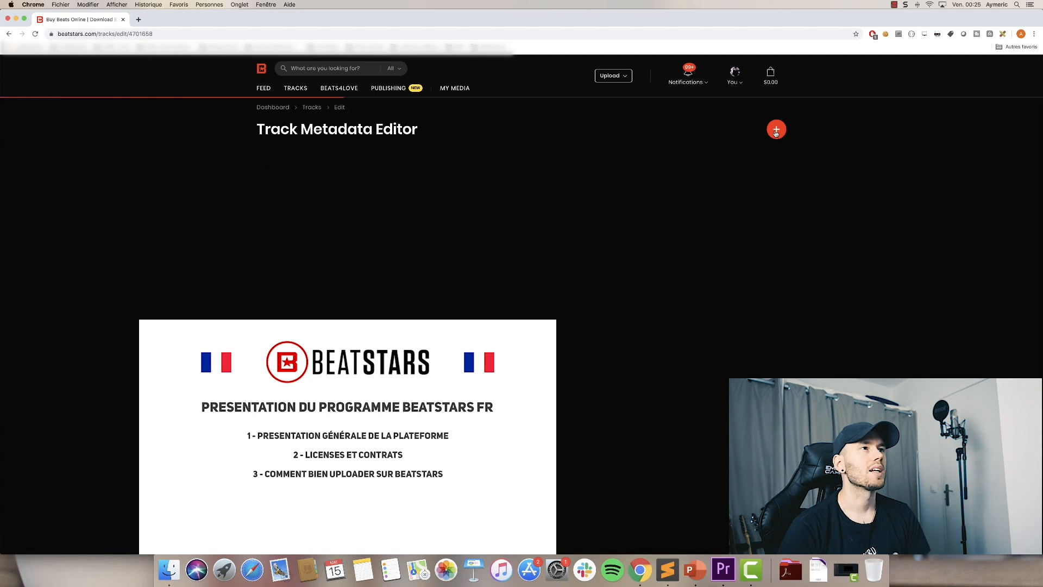
{"action": "left_click_drag", "start_coordinate": [296, 204], "coordinate": [254, 207]}
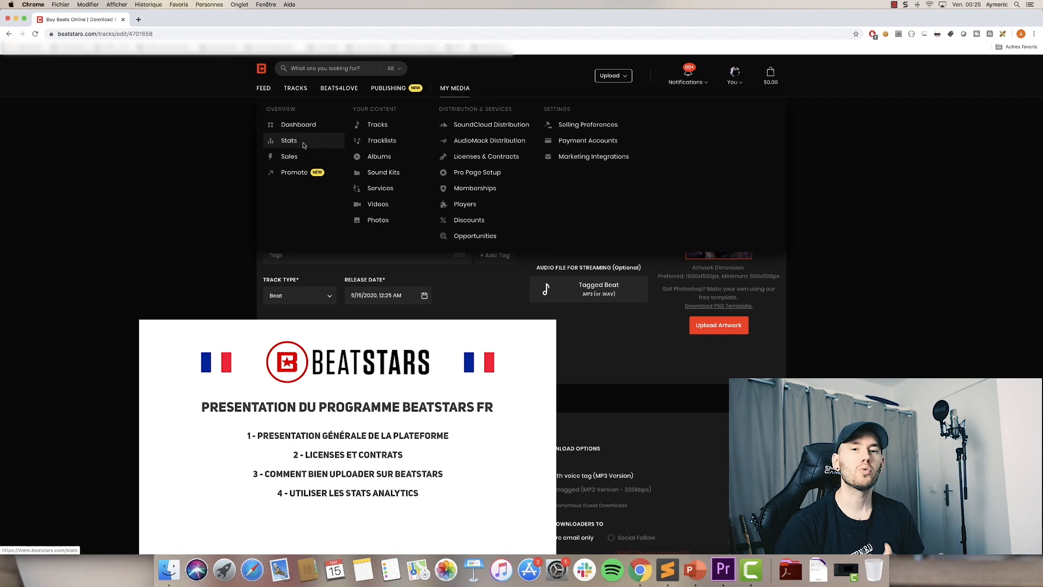
Open the account's statistics and set their period to Last 60 Days
{"action": "left_click", "coordinate": [304, 145]}
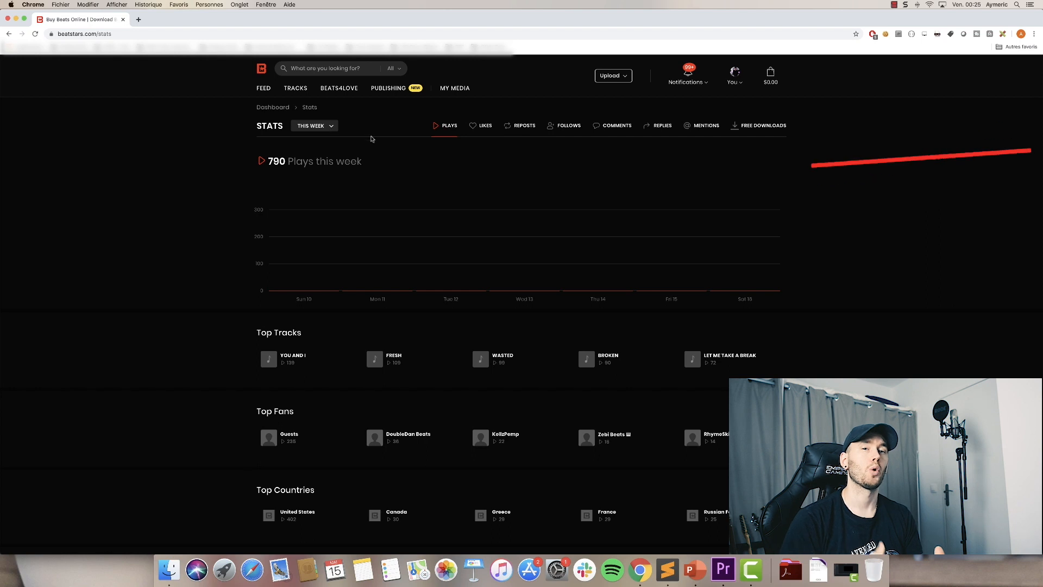
{"action": "left_click", "coordinate": [329, 126]}
{"action": "scroll", "coordinate": [318, 213], "scroll_direction": "down", "scroll_amount": 3}
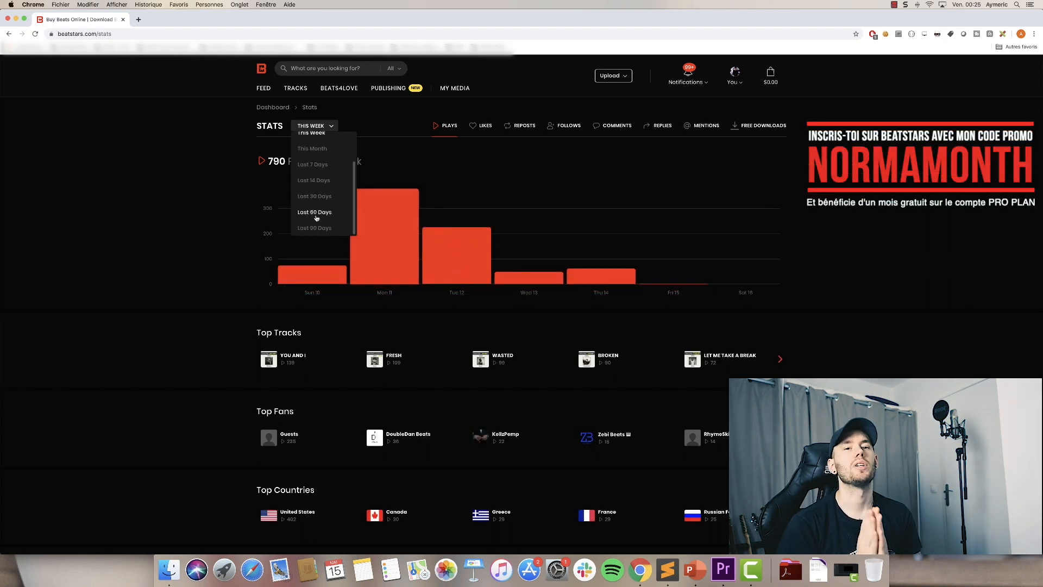
{"action": "left_click", "coordinate": [317, 217]}
Review the Mentions, Reposts, Likes and Free Downloads statistics one after another
{"action": "left_click", "coordinate": [705, 126]}
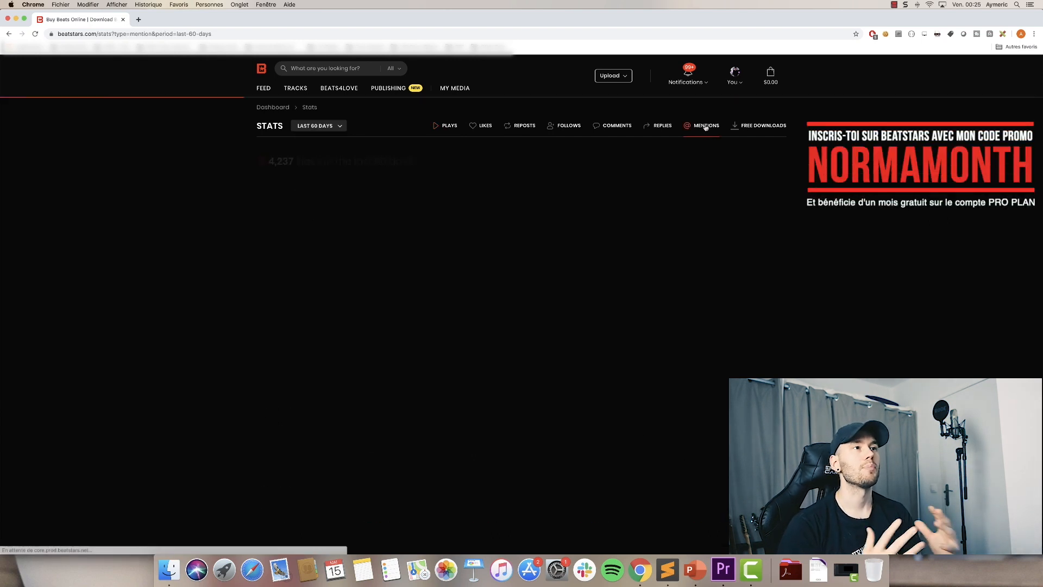
{"action": "left_click", "coordinate": [532, 129]}
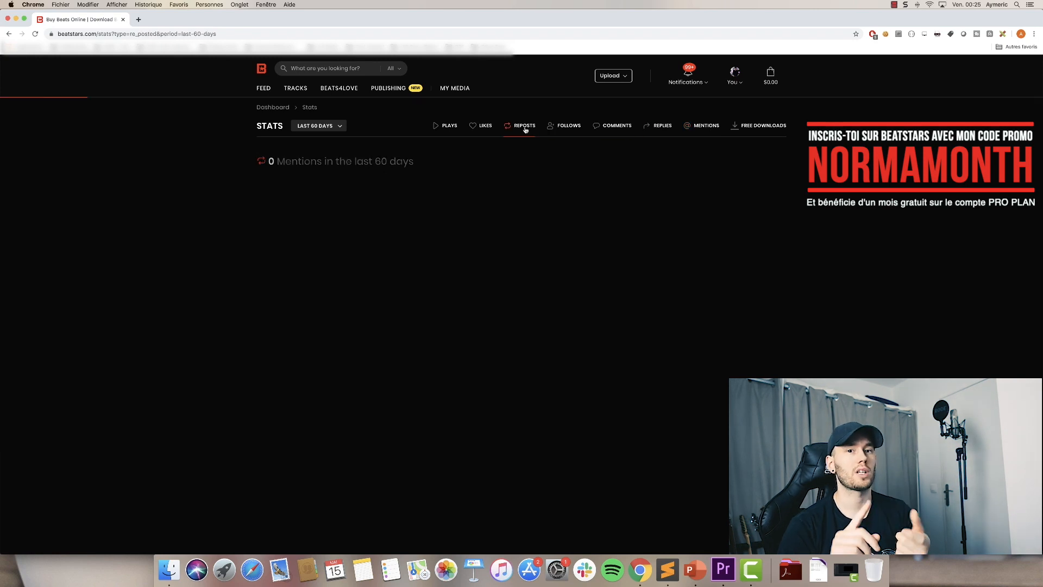
{"action": "left_click", "coordinate": [483, 129]}
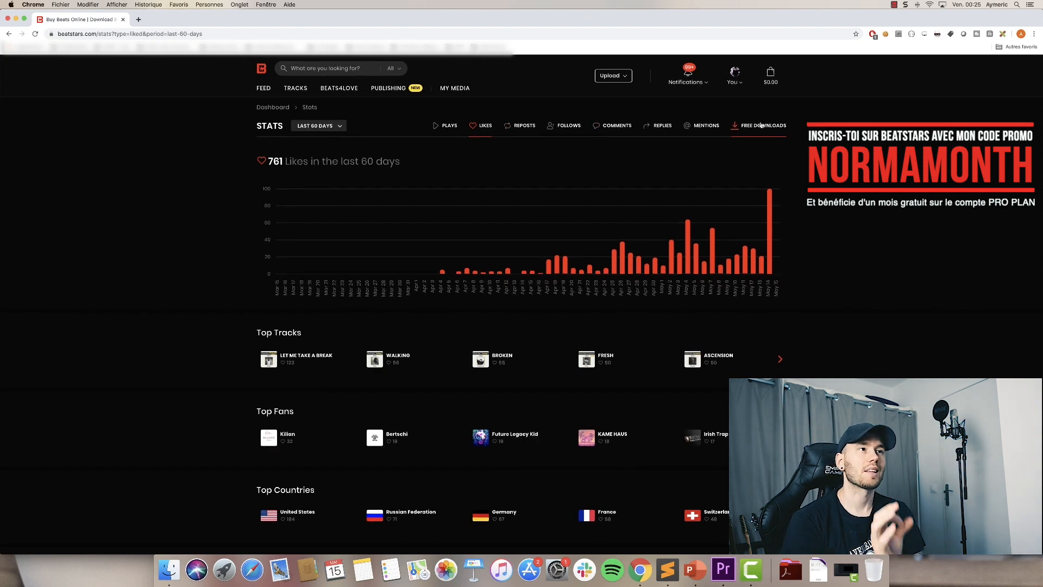
{"action": "left_click", "coordinate": [757, 126]}
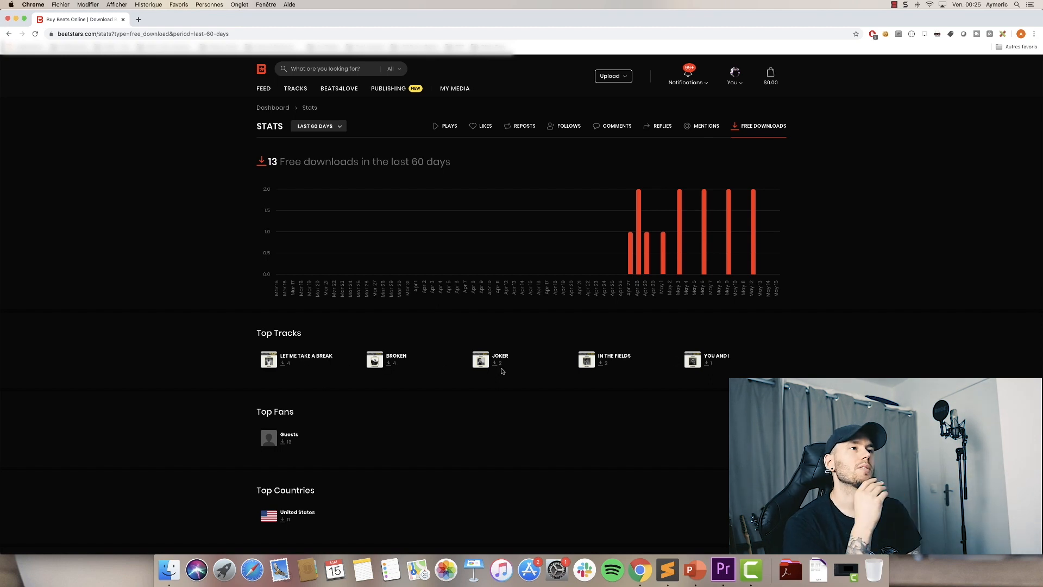
{"action": "scroll", "coordinate": [236, 366], "scroll_direction": "down", "scroll_amount": 1}
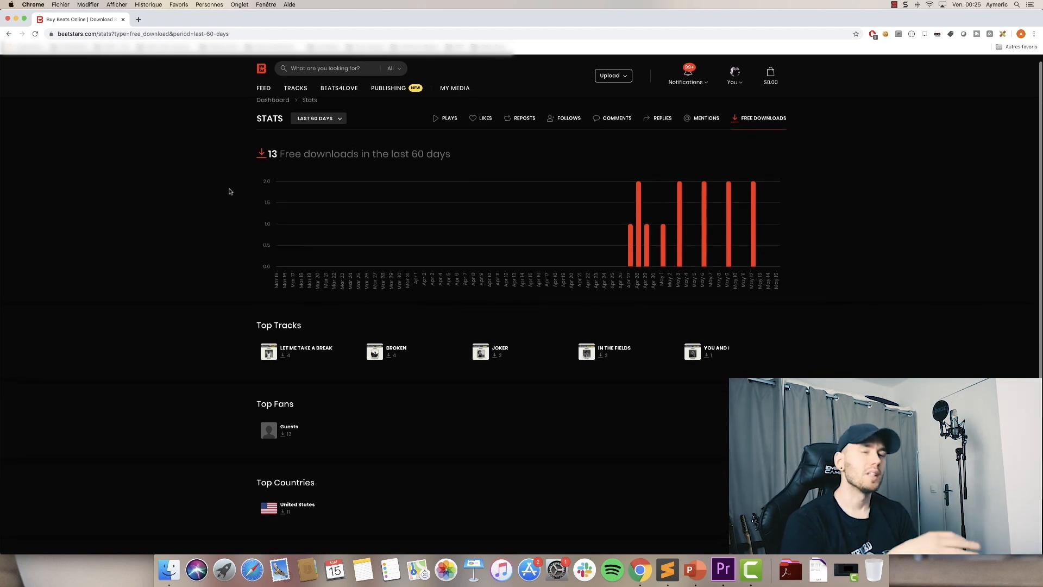
Preview a promotion campaign for the track TRYIN' up to its duration and budget settings, and close it without launching
{"action": "mouse_move", "coordinate": [457, 92]}
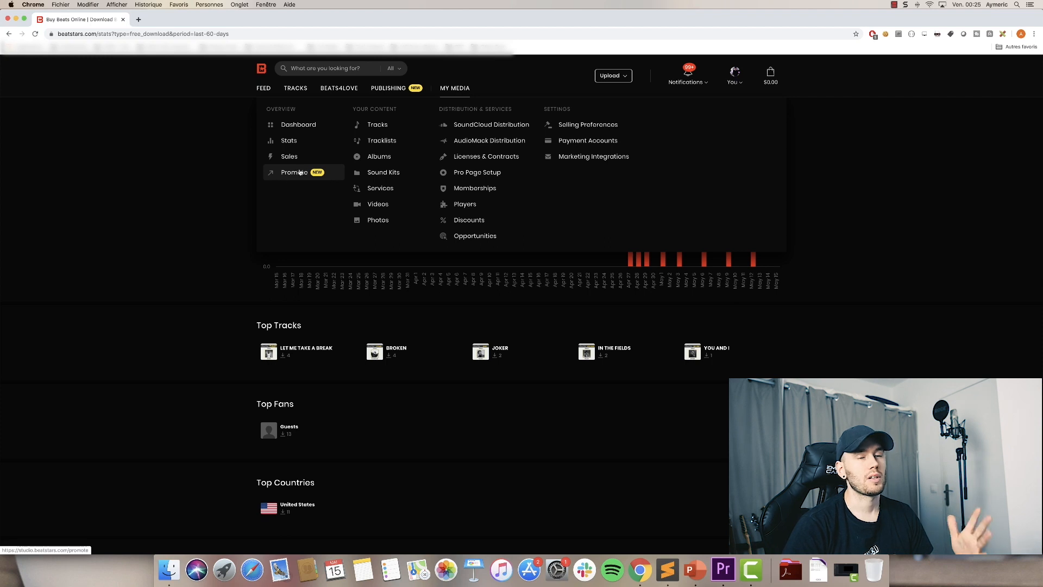
{"action": "left_click", "coordinate": [288, 173]}
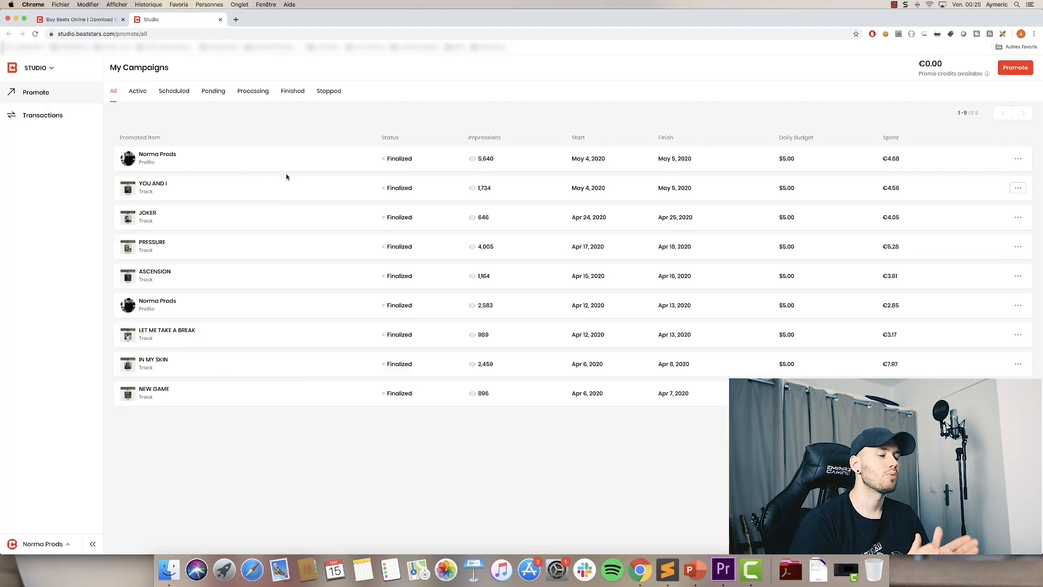
{"action": "left_click", "coordinate": [1001, 71]}
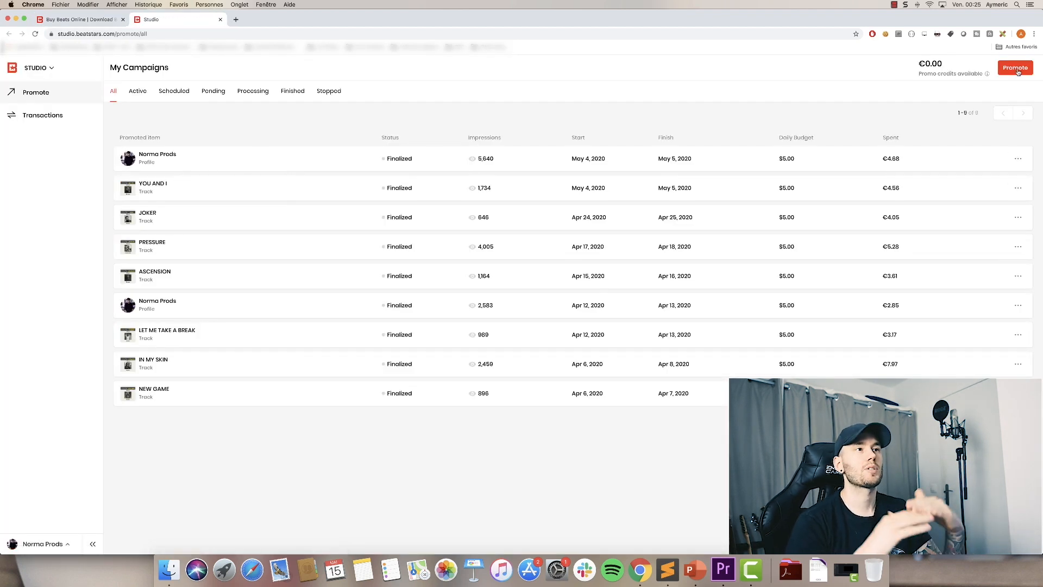
{"action": "left_click", "coordinate": [267, 250]}
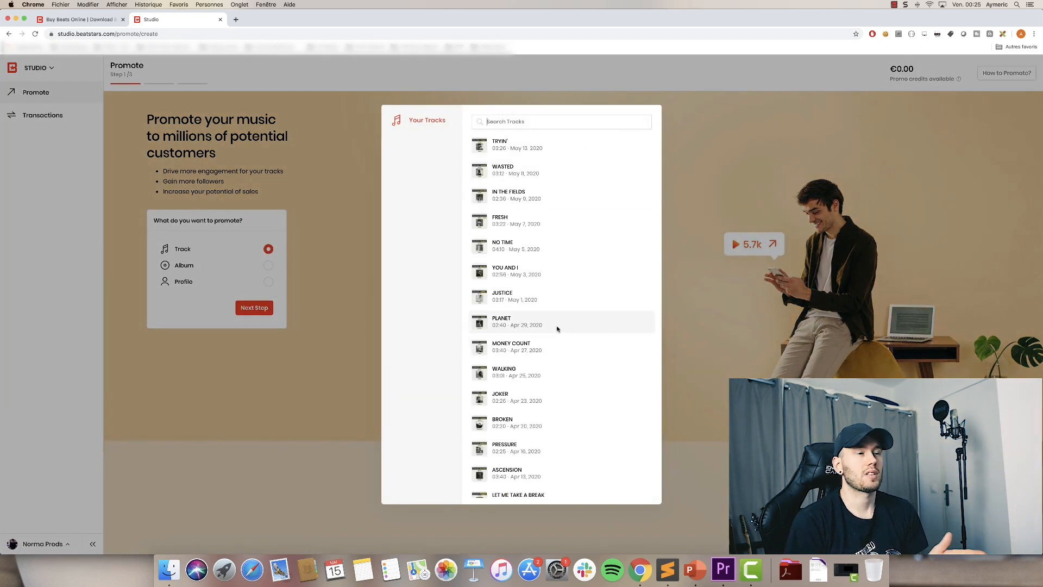
{"action": "left_click", "coordinate": [523, 149]}
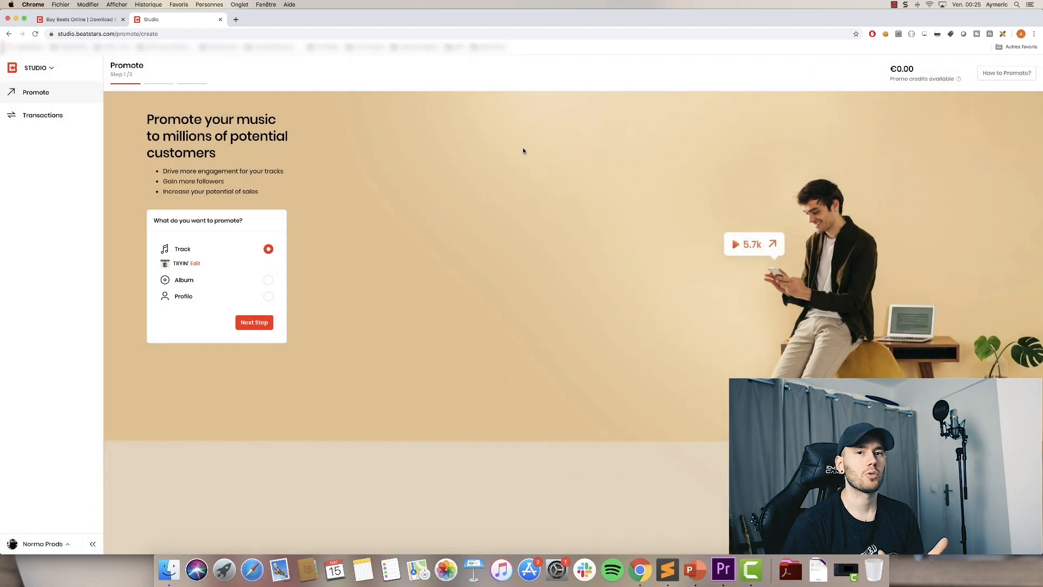
{"action": "left_click", "coordinate": [253, 322]}
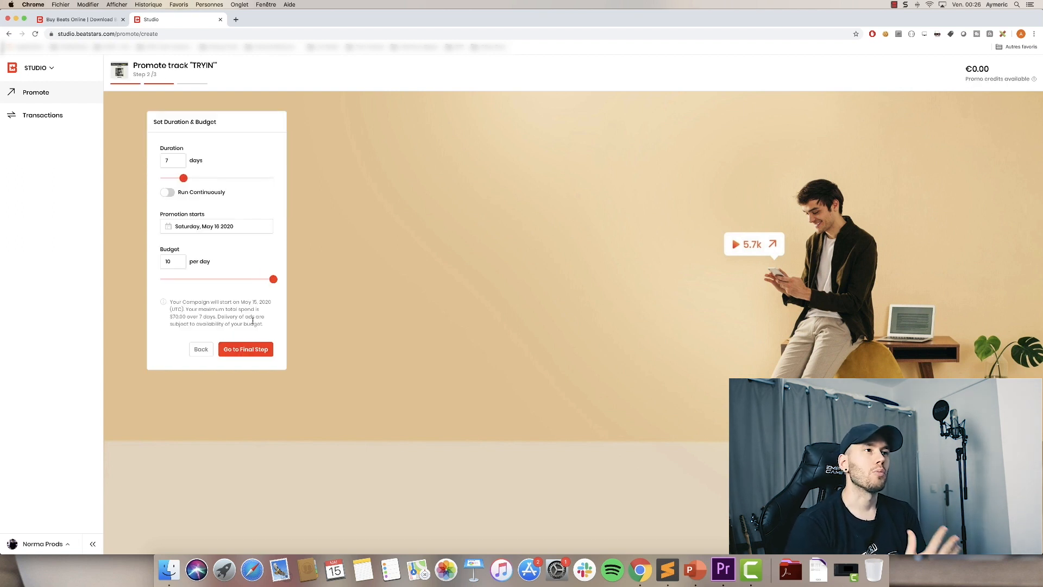
{"action": "key", "text": "super+w"}
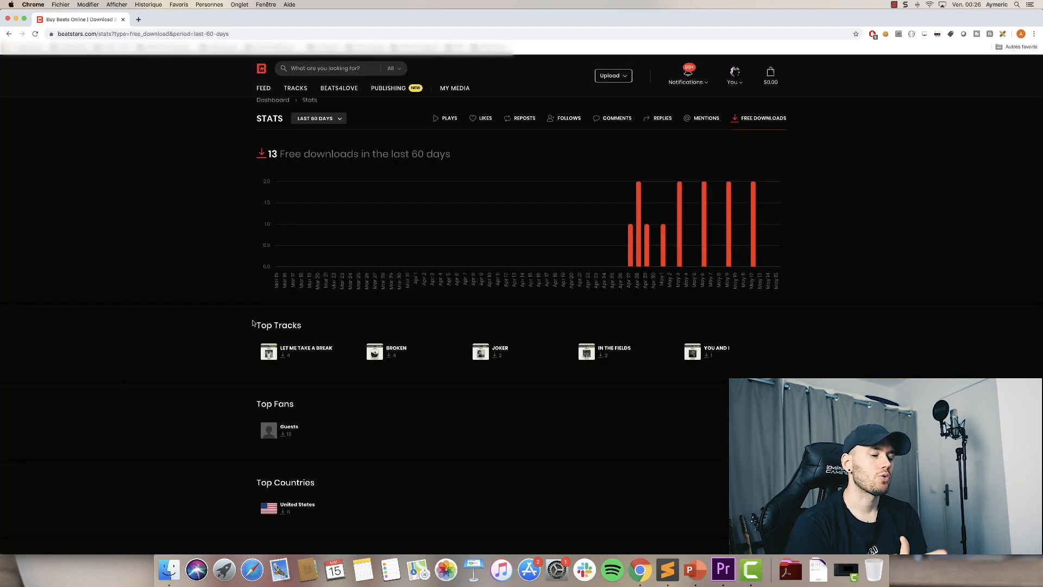
Open the feed and browse the beats posted by followed producers
{"action": "left_click", "coordinate": [265, 90]}
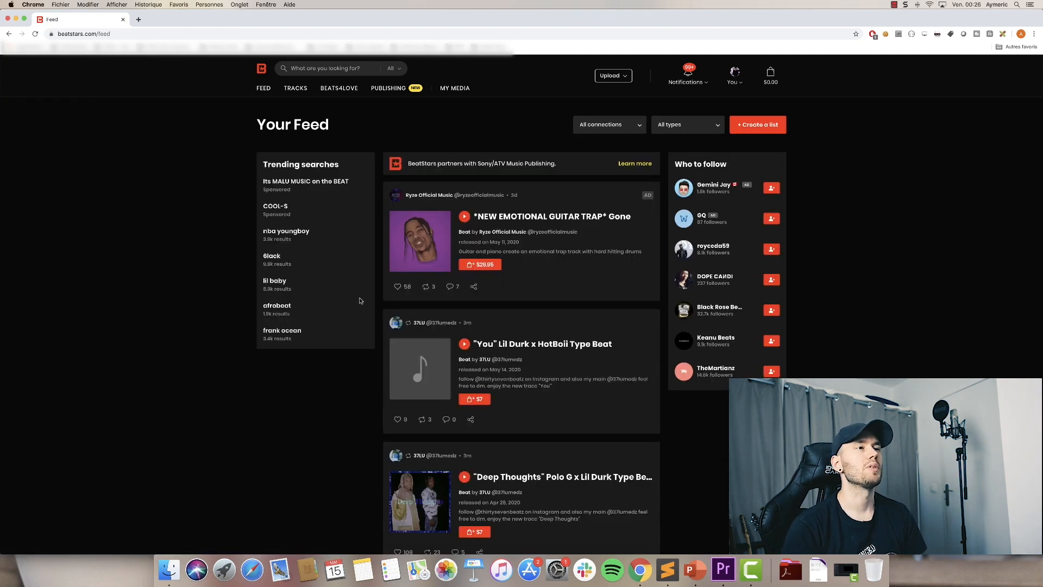
{"action": "scroll", "coordinate": [515, 278], "scroll_direction": "down", "scroll_amount": 10}
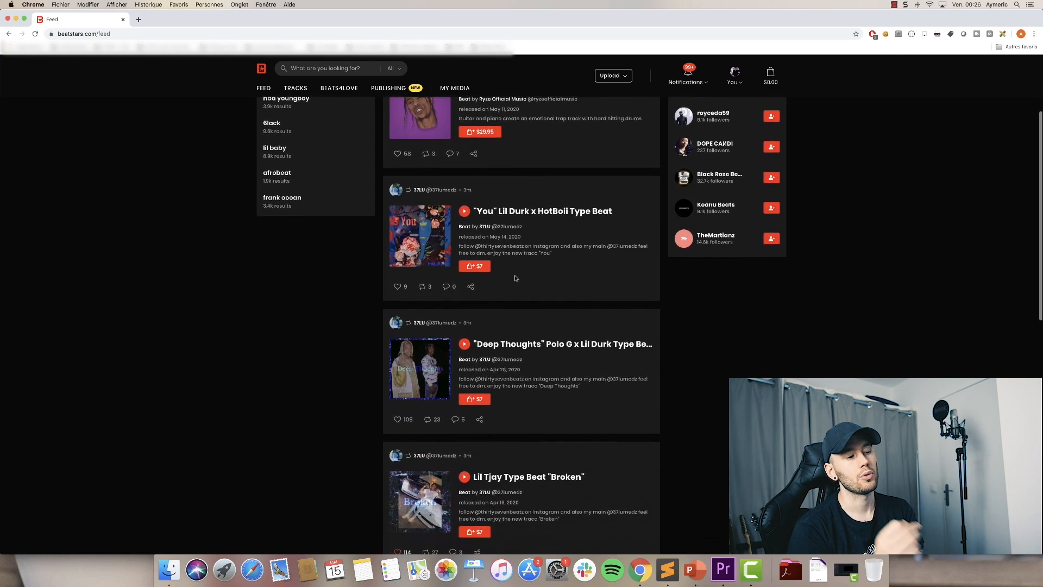
{"action": "scroll", "coordinate": [516, 278], "scroll_direction": "down", "scroll_amount": 4}
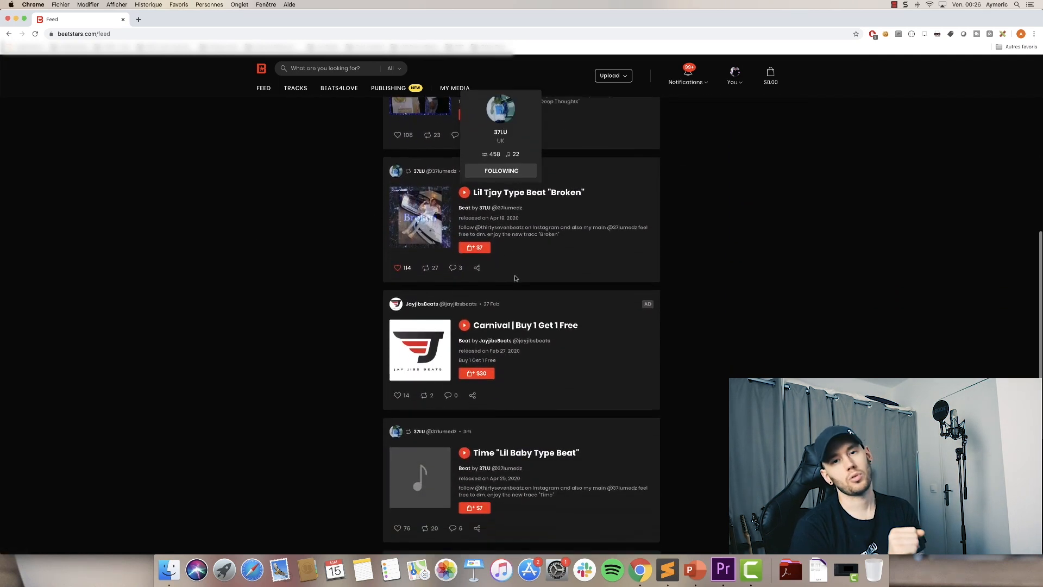
{"action": "scroll", "coordinate": [515, 278], "scroll_direction": "up", "scroll_amount": 4}
{"action": "scroll", "coordinate": [516, 278], "scroll_direction": "up", "scroll_amount": 10}
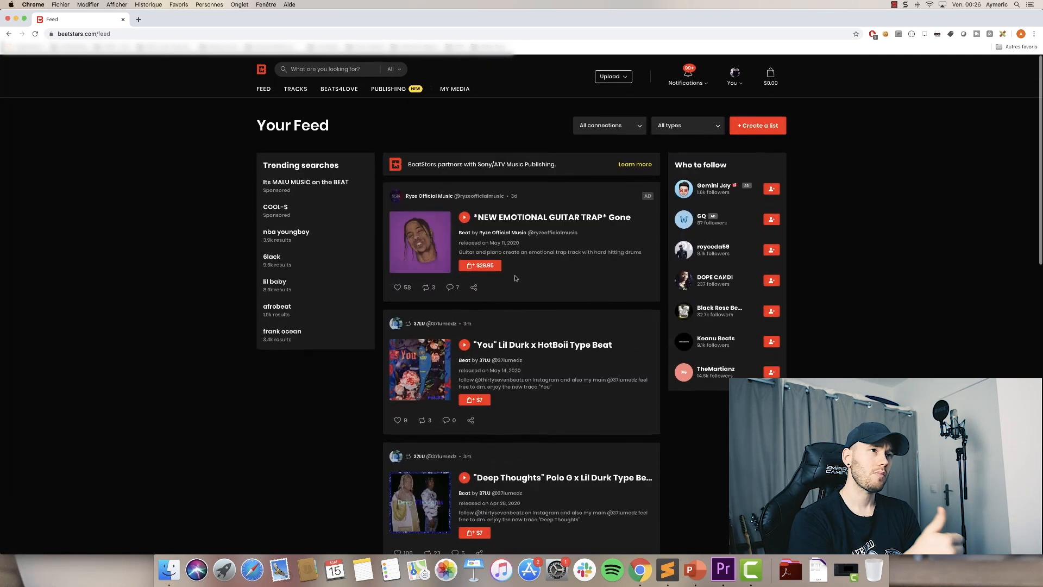
Play the "Deep Thoughts" Polo G x Lil Durk type beat from the feed and pause it
{"action": "scroll", "coordinate": [516, 278], "scroll_direction": "down", "scroll_amount": 6}
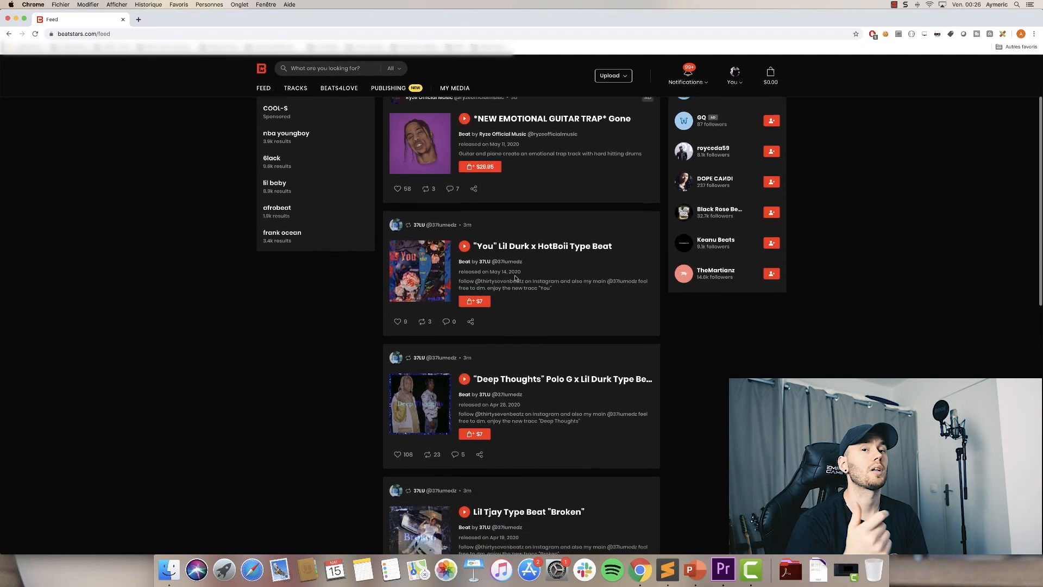
{"action": "left_click", "coordinate": [463, 290]}
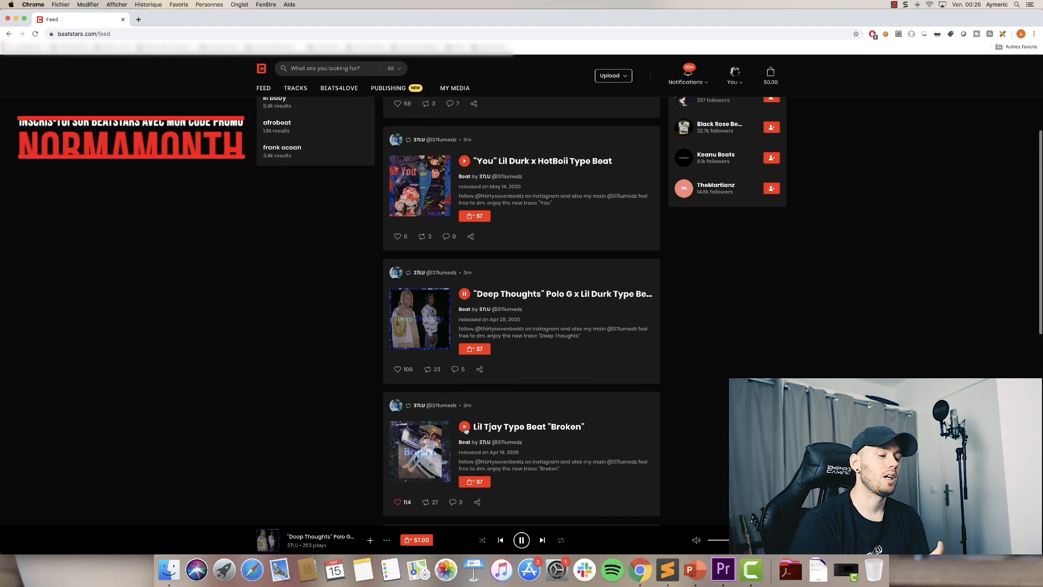
{"action": "left_click", "coordinate": [521, 541]}
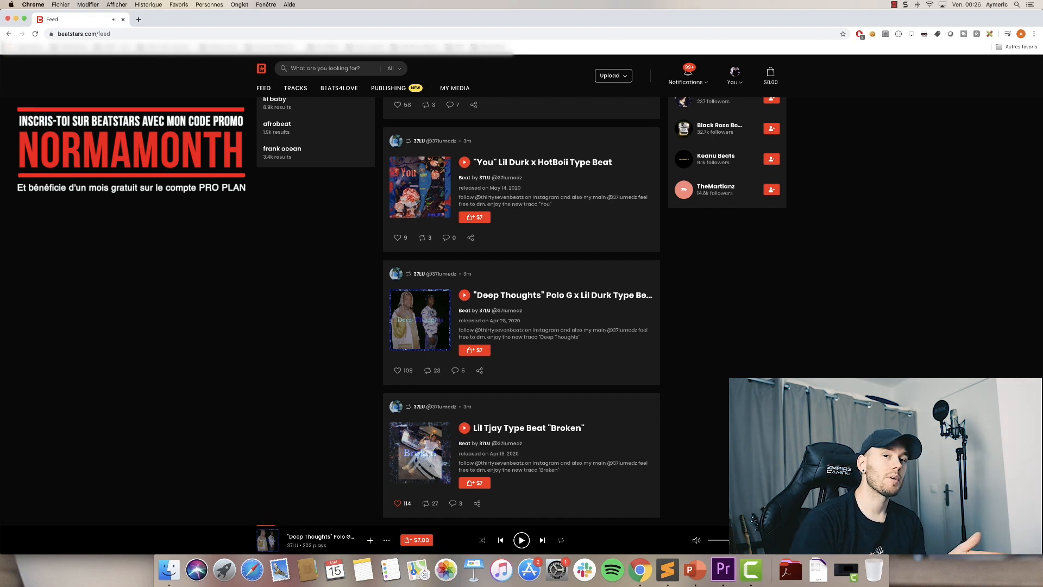
Like the "You" Lil Durk x HotBoii Type Beat in the feed
{"action": "scroll", "coordinate": [550, 369], "scroll_direction": "up", "scroll_amount": 2}
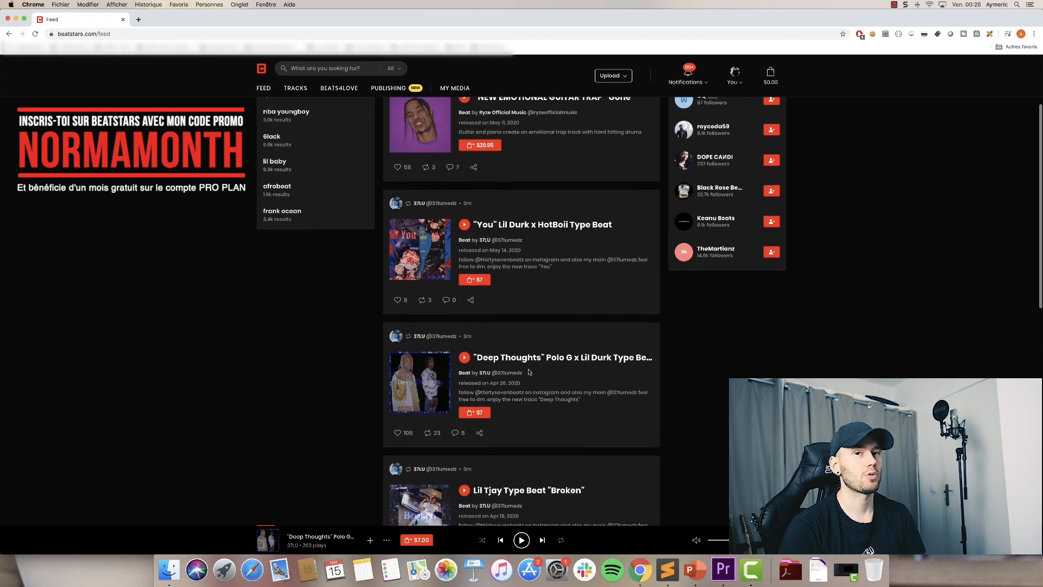
{"action": "scroll", "coordinate": [451, 348], "scroll_direction": "up", "scroll_amount": 1}
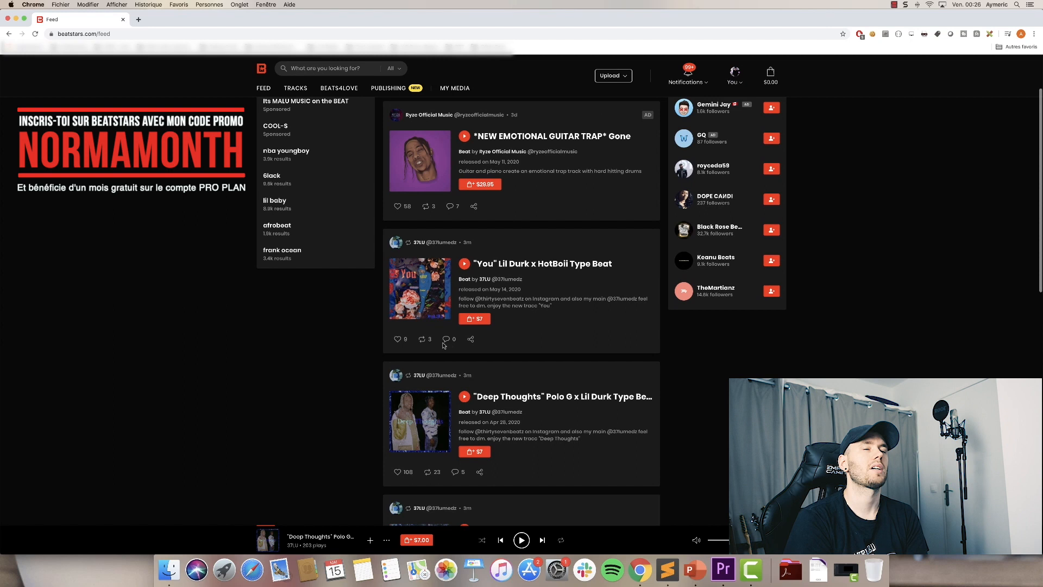
{"action": "left_click", "coordinate": [398, 341]}
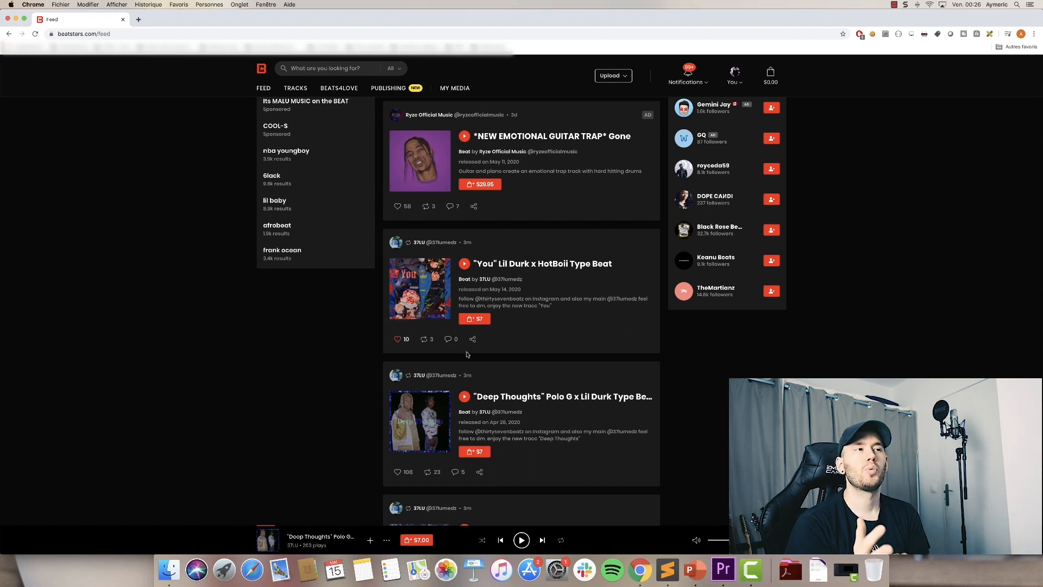
{"action": "scroll", "coordinate": [468, 354], "scroll_direction": "down", "scroll_amount": 2}
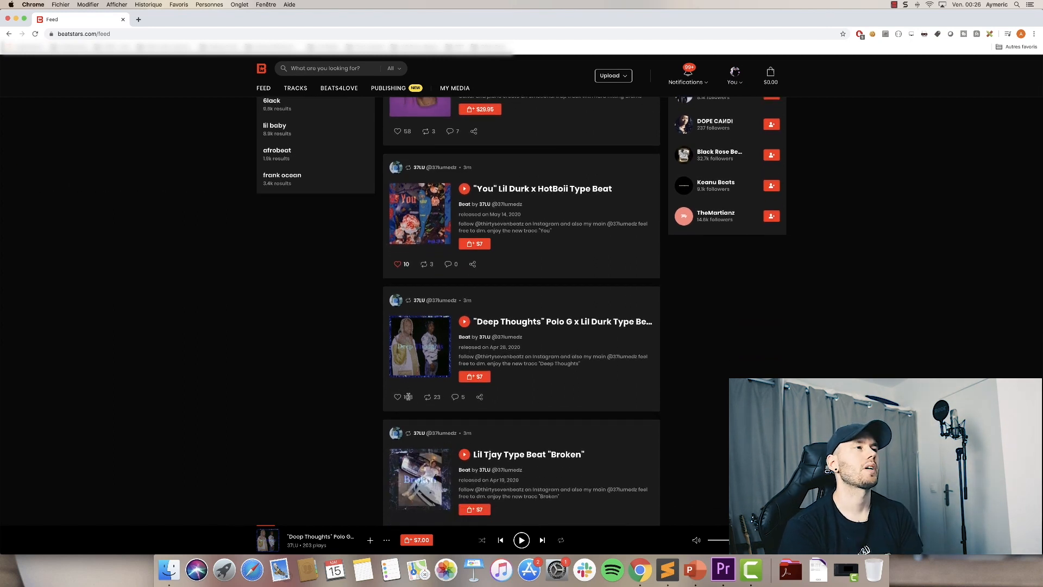
{"action": "scroll", "coordinate": [487, 369], "scroll_direction": "up", "scroll_amount": 4}
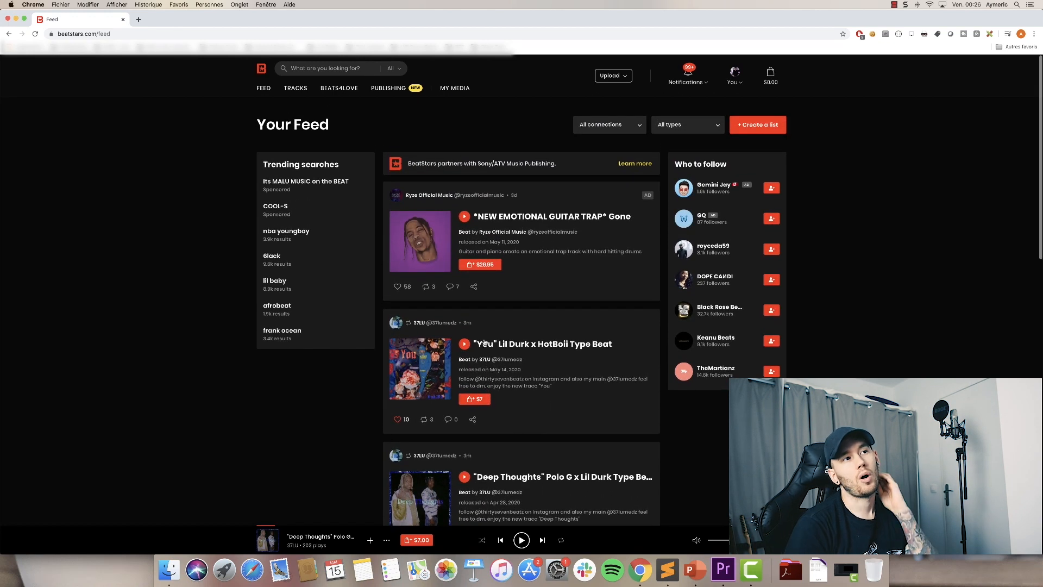
Play the sponsored "*NEW EMOTIONAL GUITAR TRAP* Gone" beat in the feed
{"action": "left_click", "coordinate": [463, 216]}
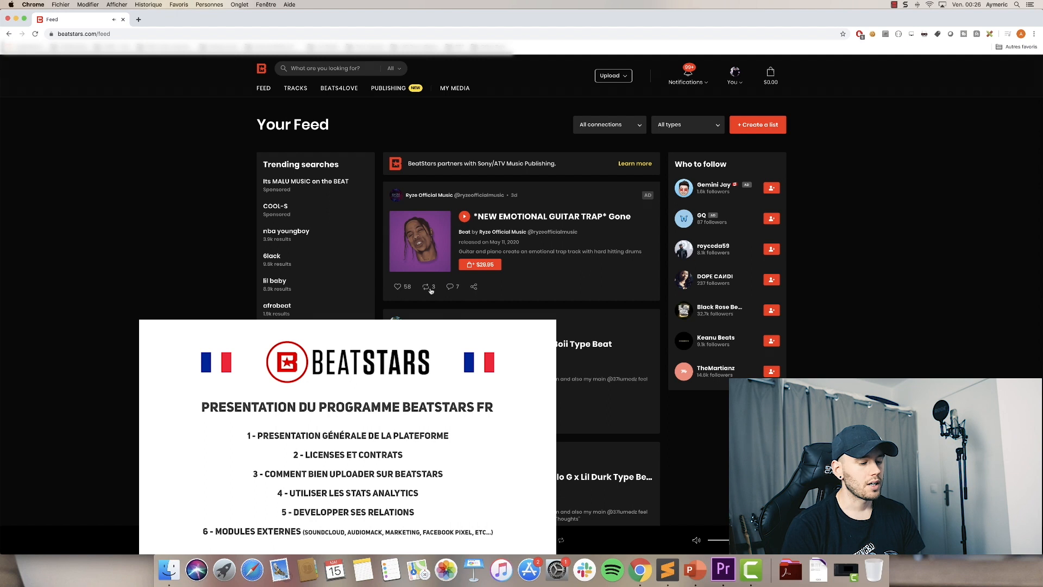
Open the SoundCloud Distribution page and review its monetization instructions and list of SoundCloud tracks
{"action": "mouse_move", "coordinate": [455, 95]}
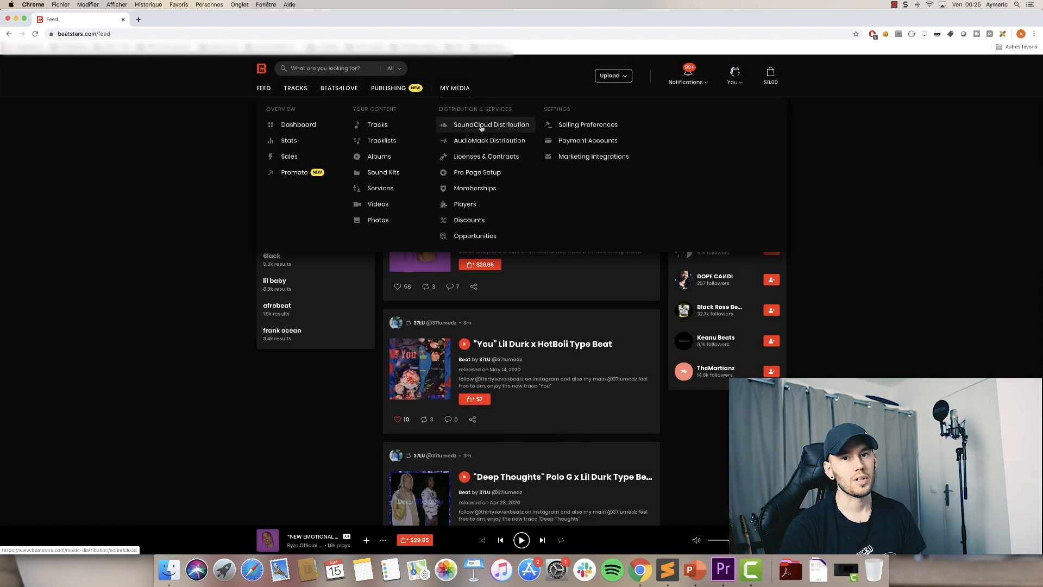
{"action": "left_click", "coordinate": [492, 127]}
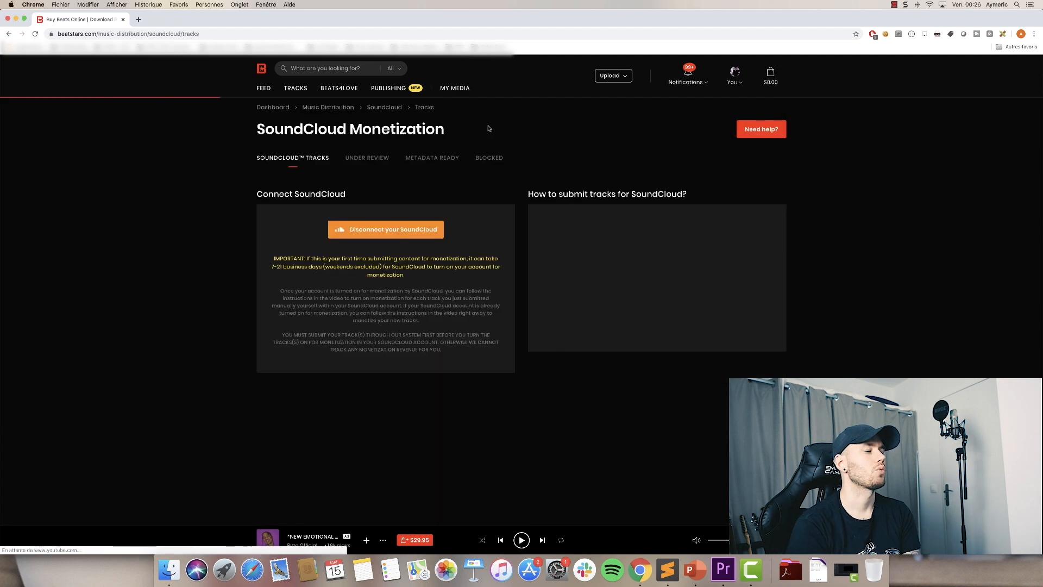
{"action": "scroll", "coordinate": [181, 309], "scroll_direction": "down", "scroll_amount": 3}
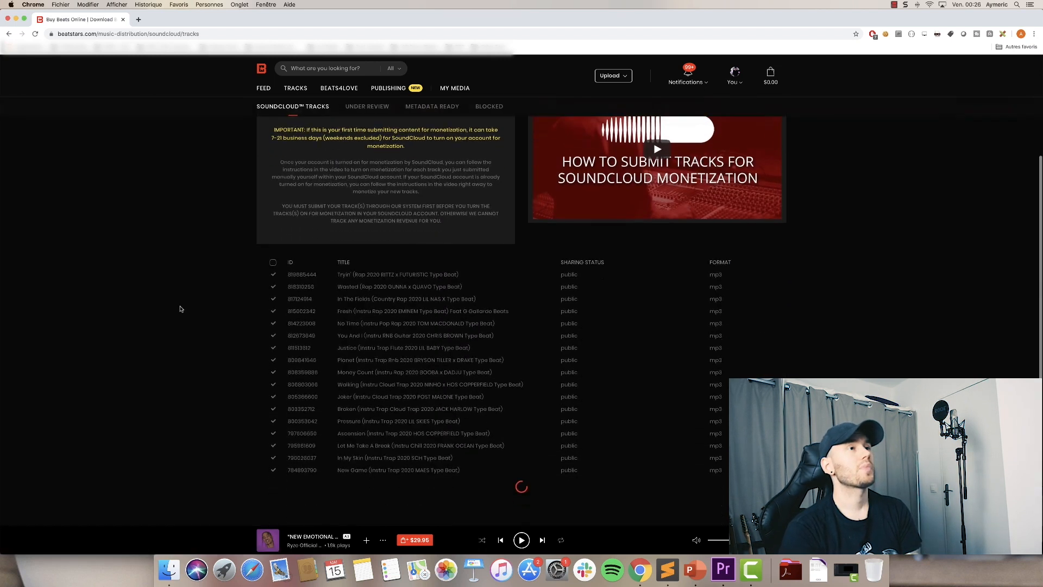
{"action": "scroll", "coordinate": [371, 330], "scroll_direction": "up", "scroll_amount": 3}
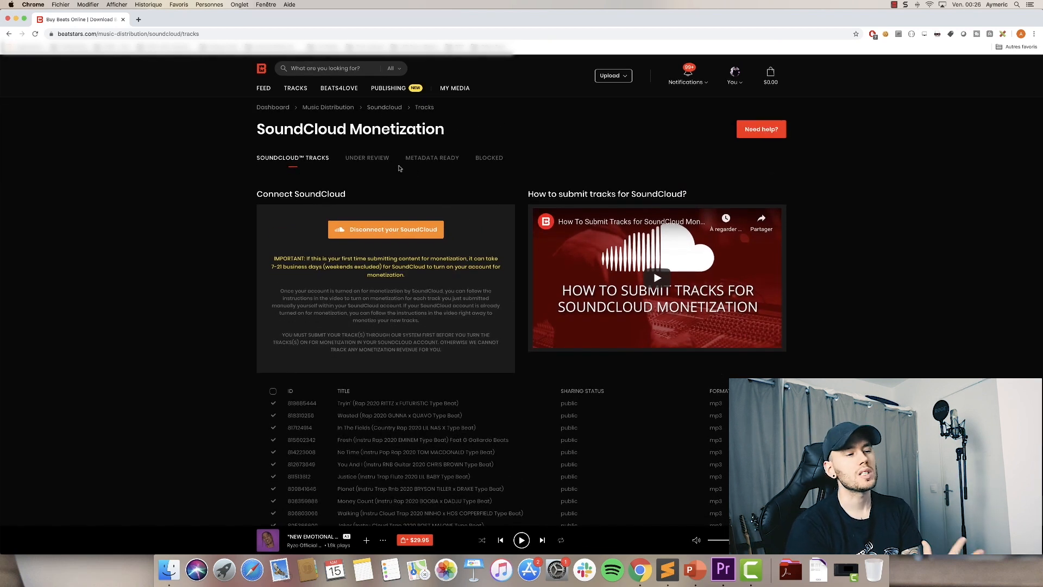
Open Marketing Integrations and review the available services from MailChimp and AWeber down to ManyChat and Printful
{"action": "mouse_move", "coordinate": [428, 91]}
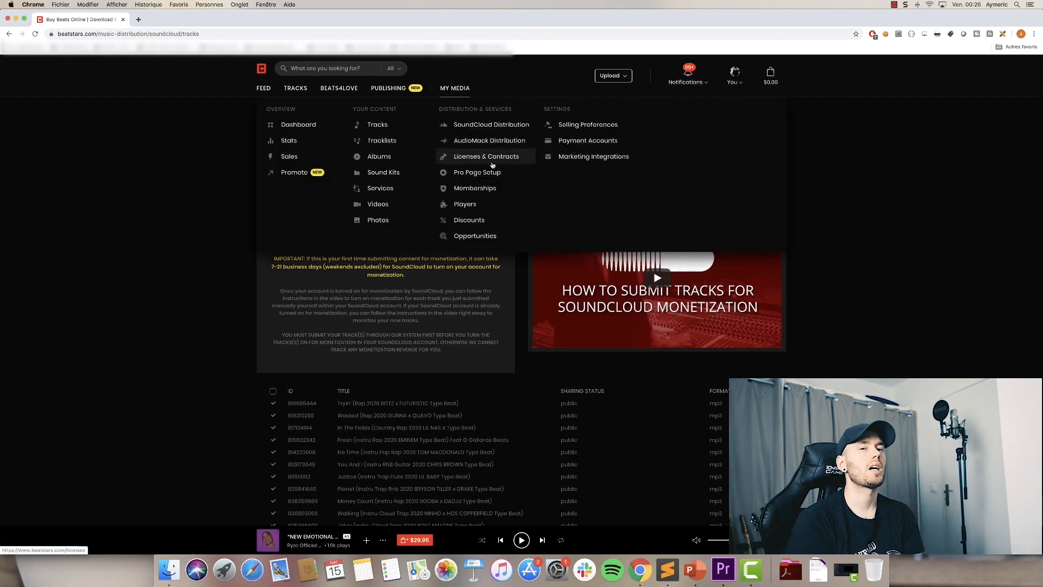
{"action": "left_click", "coordinate": [573, 158]}
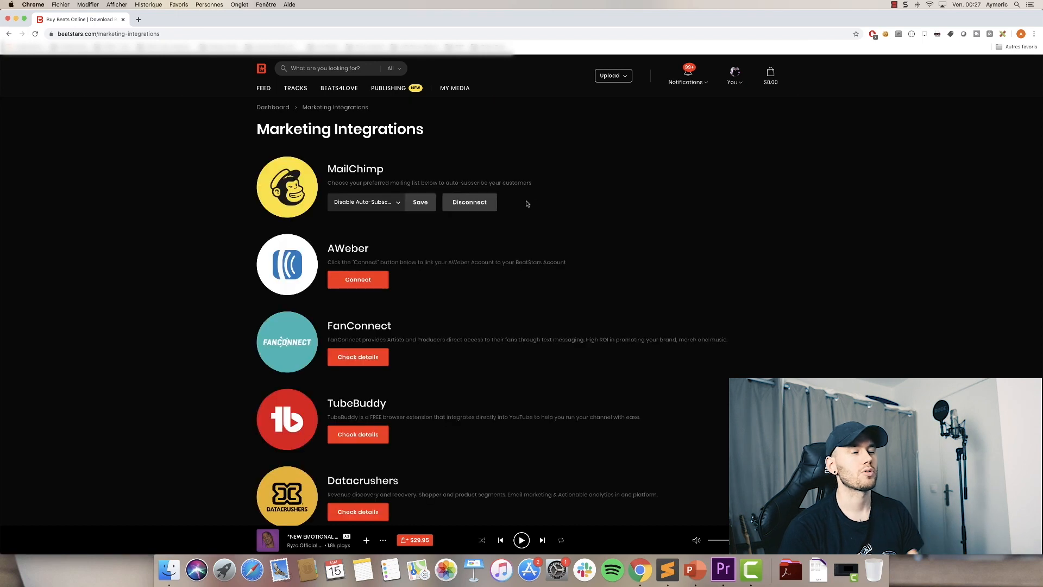
{"action": "scroll", "coordinate": [456, 270], "scroll_direction": "down", "scroll_amount": 5}
{"action": "scroll", "coordinate": [456, 270], "scroll_direction": "up", "scroll_amount": 5}
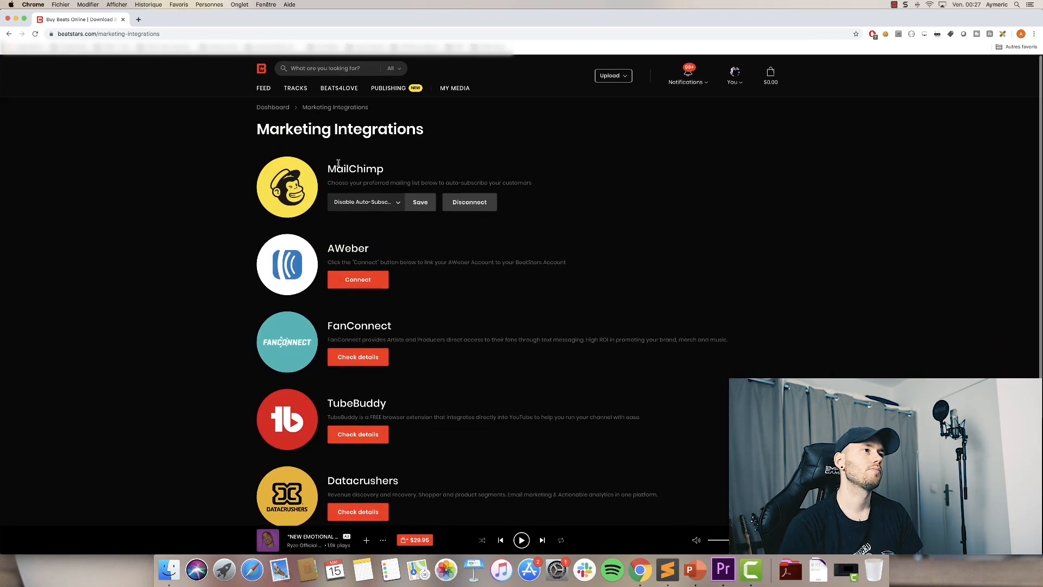
{"action": "left_click_drag", "start_coordinate": [342, 161], "coordinate": [395, 172]}
{"action": "left_click", "coordinate": [622, 198]}
{"action": "scroll", "coordinate": [642, 221], "scroll_direction": "down", "scroll_amount": 5}
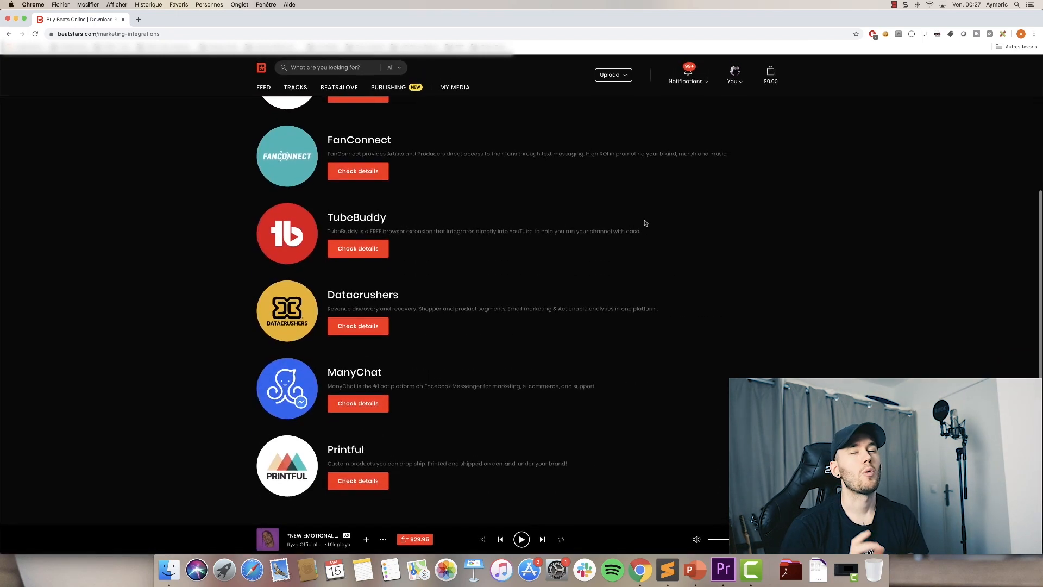
{"action": "scroll", "coordinate": [395, 474], "scroll_direction": "up", "scroll_amount": 5}
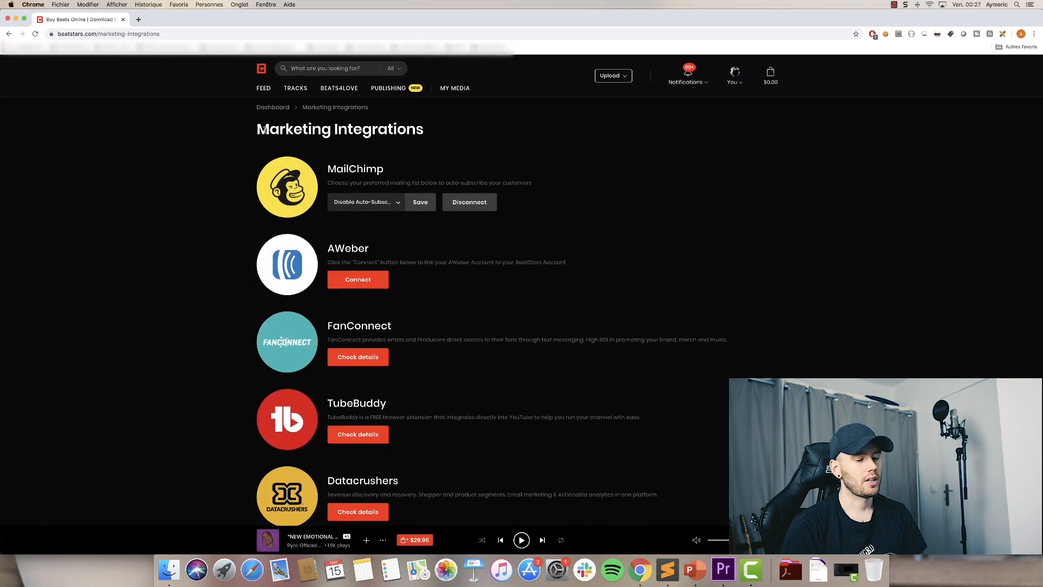
Return to the feed and look over its latest beat posts
{"action": "left_click", "coordinate": [265, 92]}
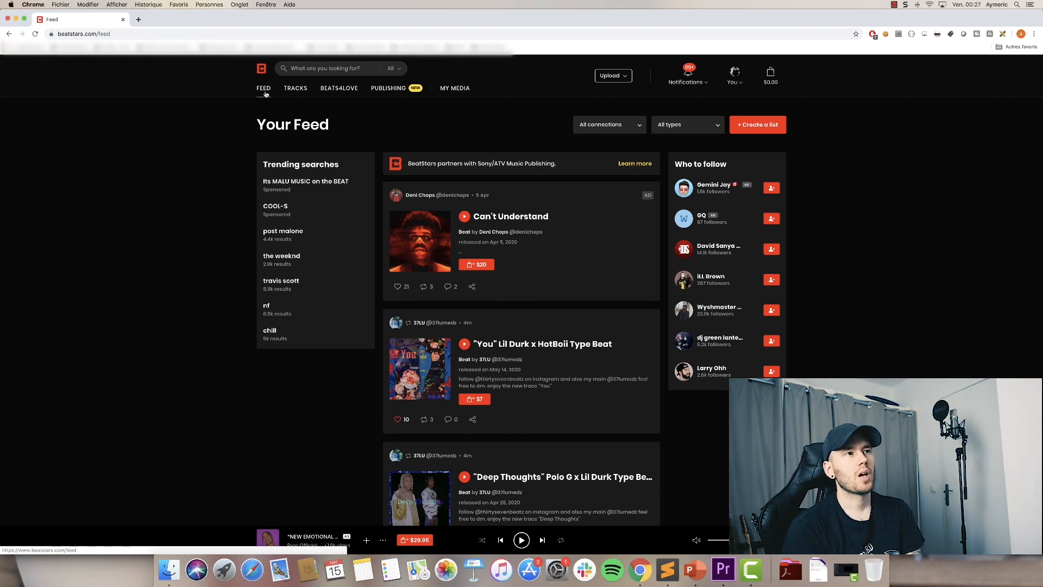
{"action": "scroll", "coordinate": [392, 114], "scroll_direction": "down", "scroll_amount": 2}
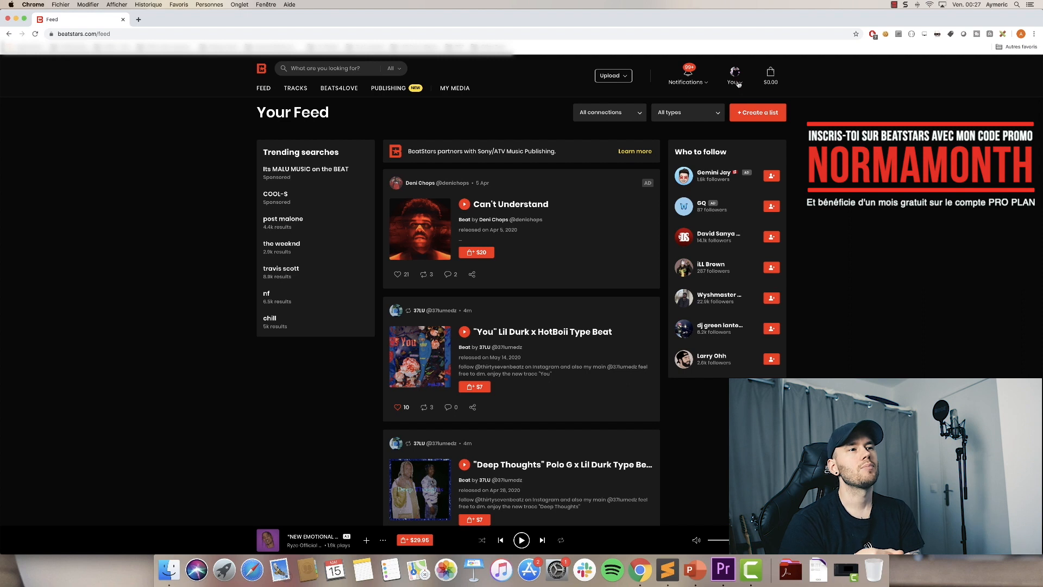
Open the dashboard with its quick stats, and from there the list of your own uploaded tracks
{"action": "left_click", "coordinate": [463, 89]}
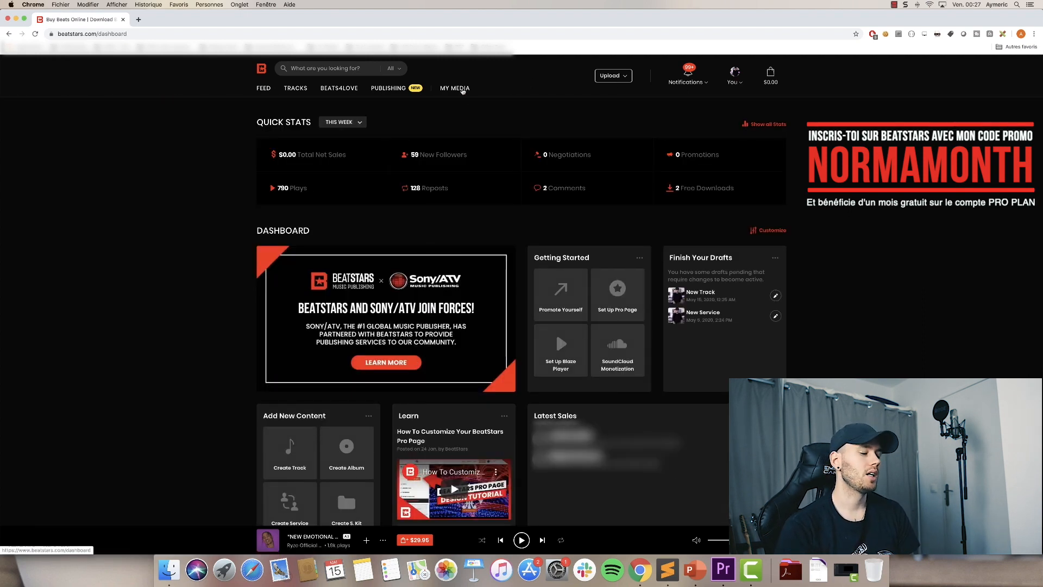
{"action": "mouse_move", "coordinate": [461, 90]}
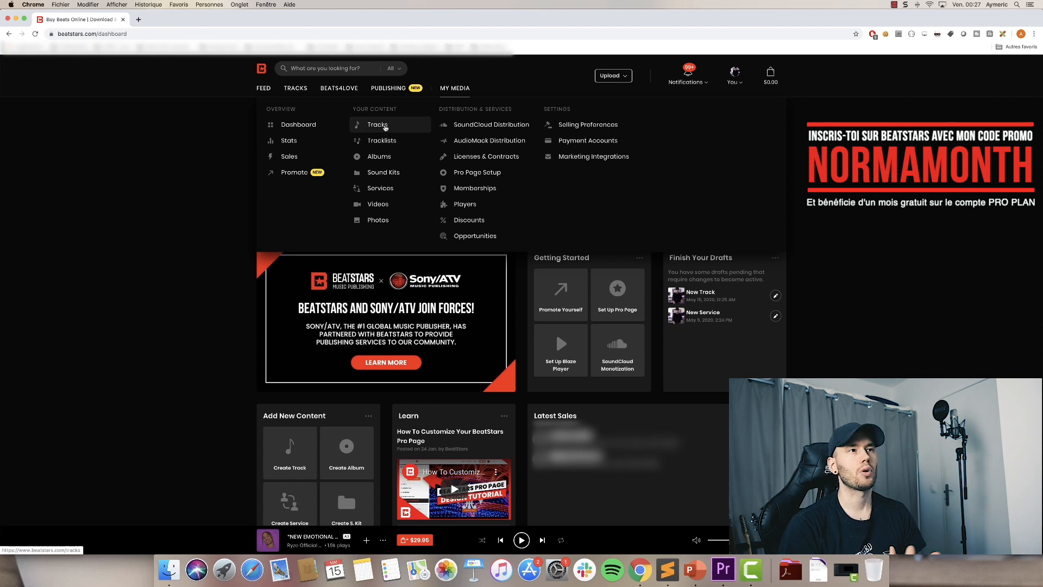
{"action": "left_click", "coordinate": [392, 126]}
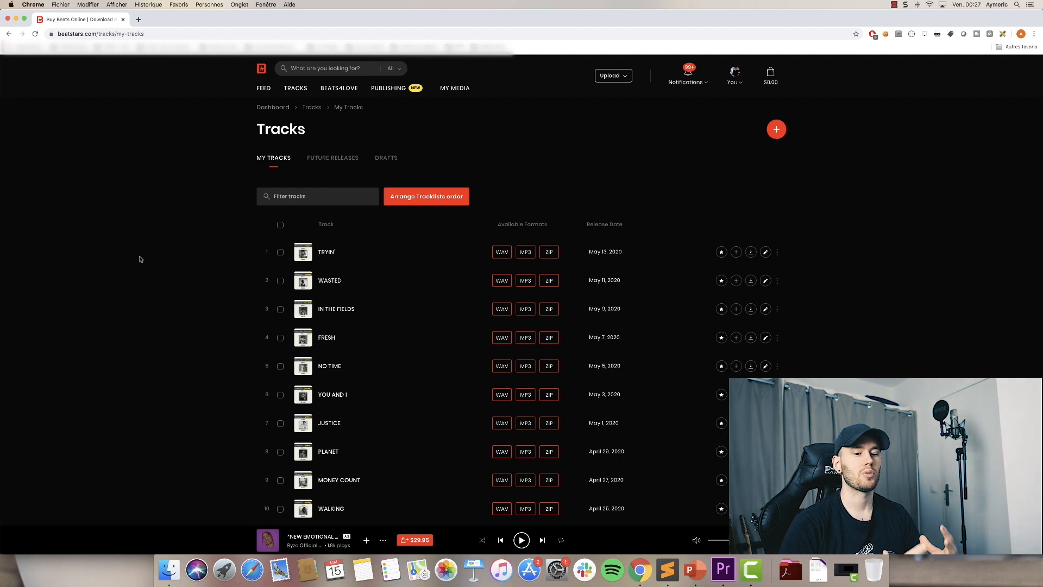
Revisit the feed and open the Top Charts to browse the top-selling beats
{"action": "left_click", "coordinate": [264, 88]}
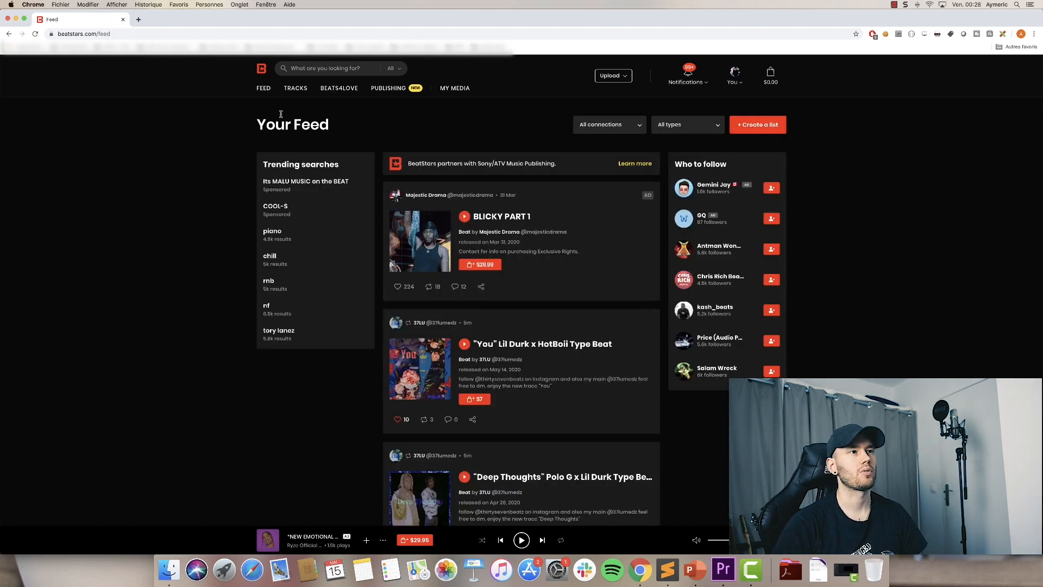
{"action": "mouse_move", "coordinate": [297, 95]}
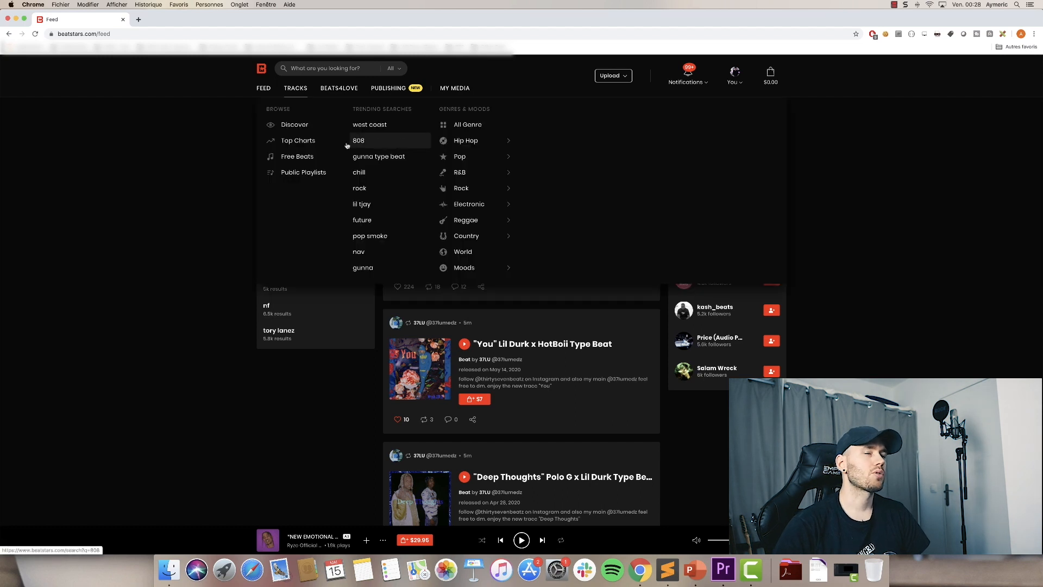
{"action": "left_click", "coordinate": [305, 141]}
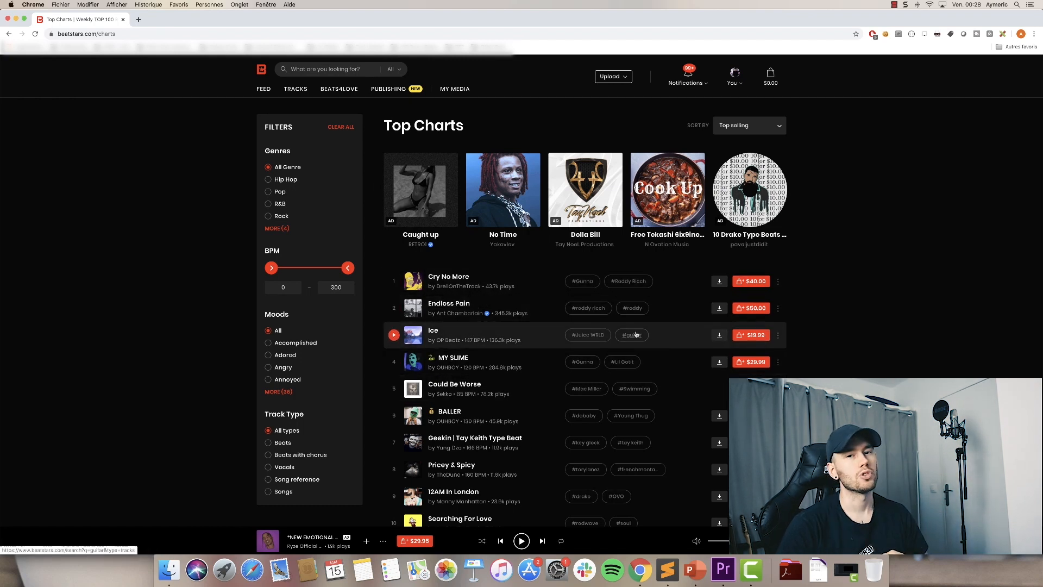
{"action": "scroll", "coordinate": [625, 334], "scroll_direction": "down", "scroll_amount": 2}
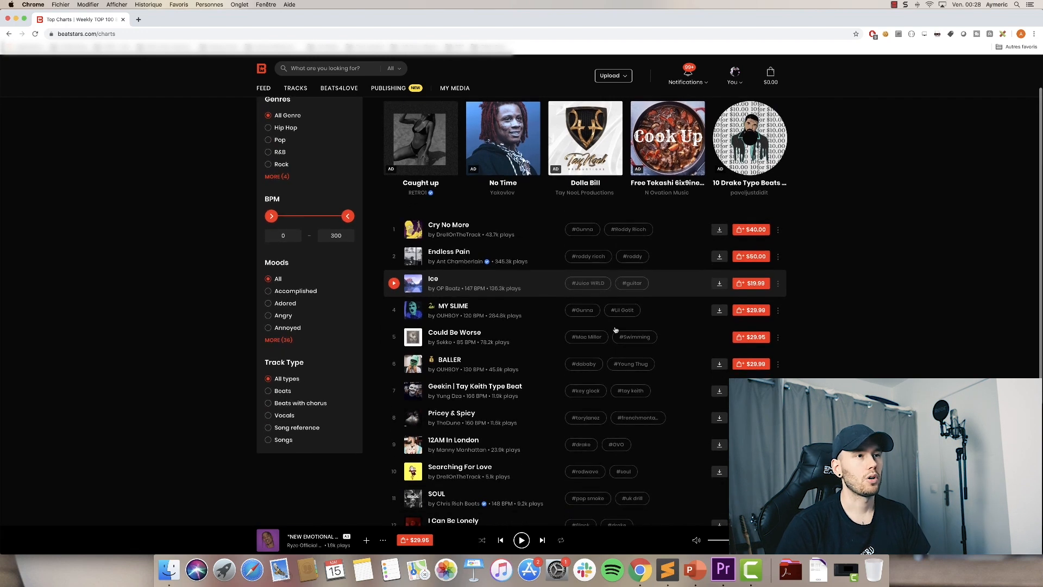
{"action": "scroll", "coordinate": [617, 329], "scroll_direction": "up", "scroll_amount": 2}
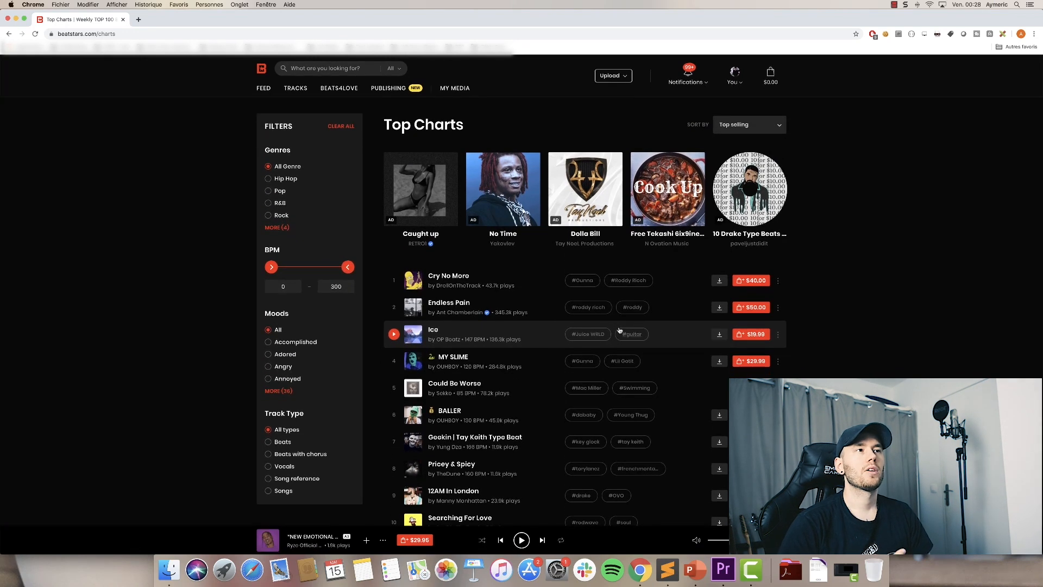
Open the Sales overview and read the notice about this week's sales report
{"action": "mouse_move", "coordinate": [455, 88]}
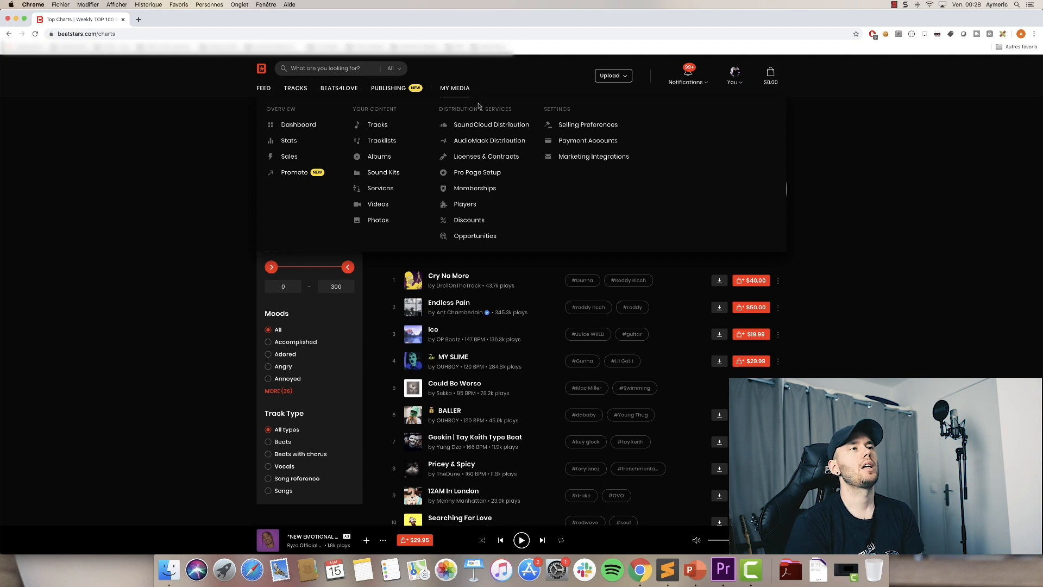
{"action": "left_click", "coordinate": [288, 158]}
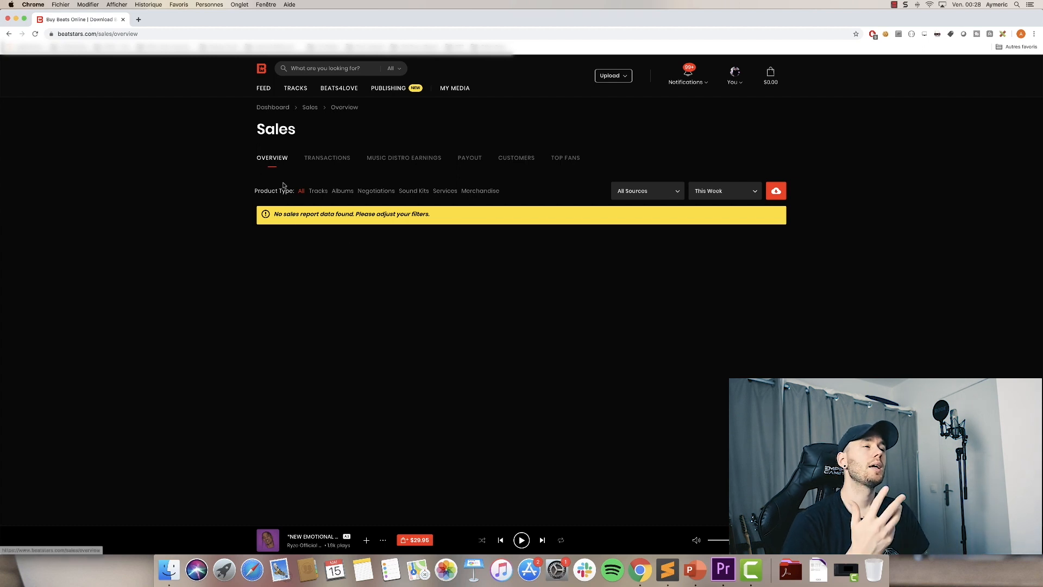
{"action": "left_click_drag", "start_coordinate": [302, 214], "coordinate": [274, 214]}
{"action": "left_click", "coordinate": [465, 233]}
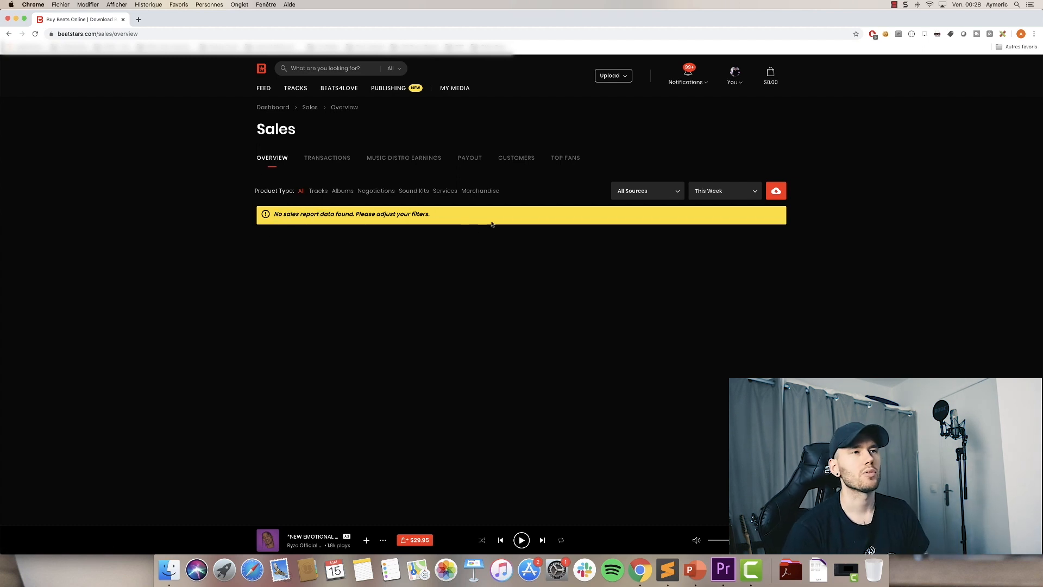
Open the Customers list in Sales, filter it by Downloads, and examine the collected e-mail column
{"action": "left_click", "coordinate": [524, 162]}
{"action": "left_click", "coordinate": [703, 211]}
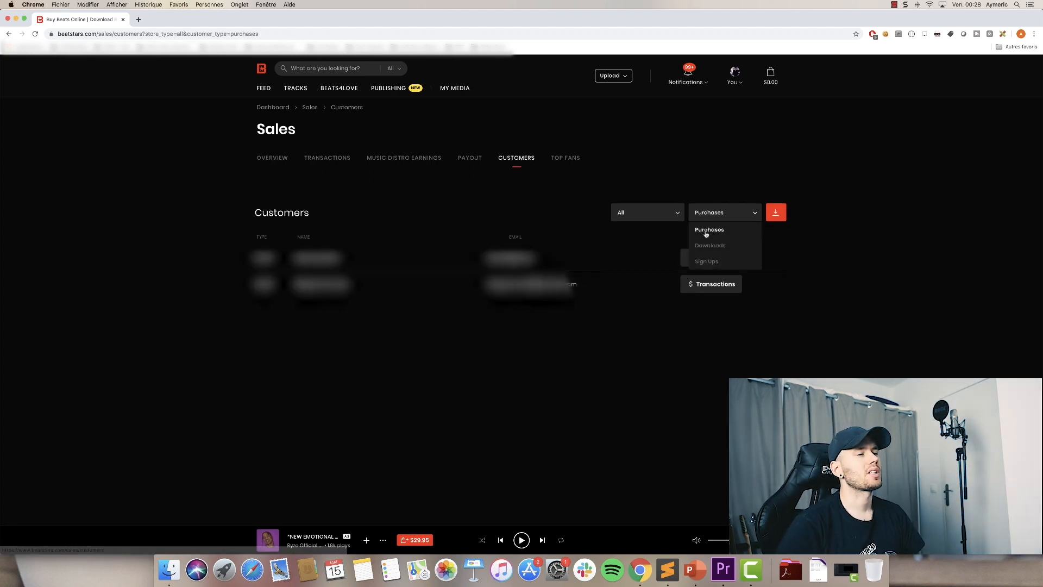
{"action": "left_click", "coordinate": [714, 249]}
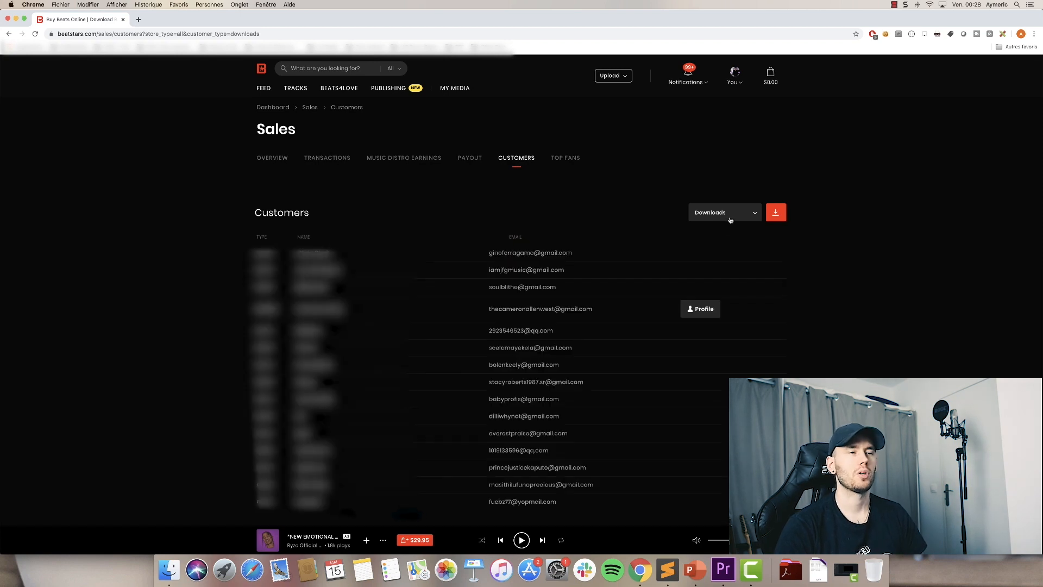
{"action": "left_click_drag", "start_coordinate": [488, 252], "coordinate": [551, 489]}
{"action": "left_click", "coordinate": [607, 441]}
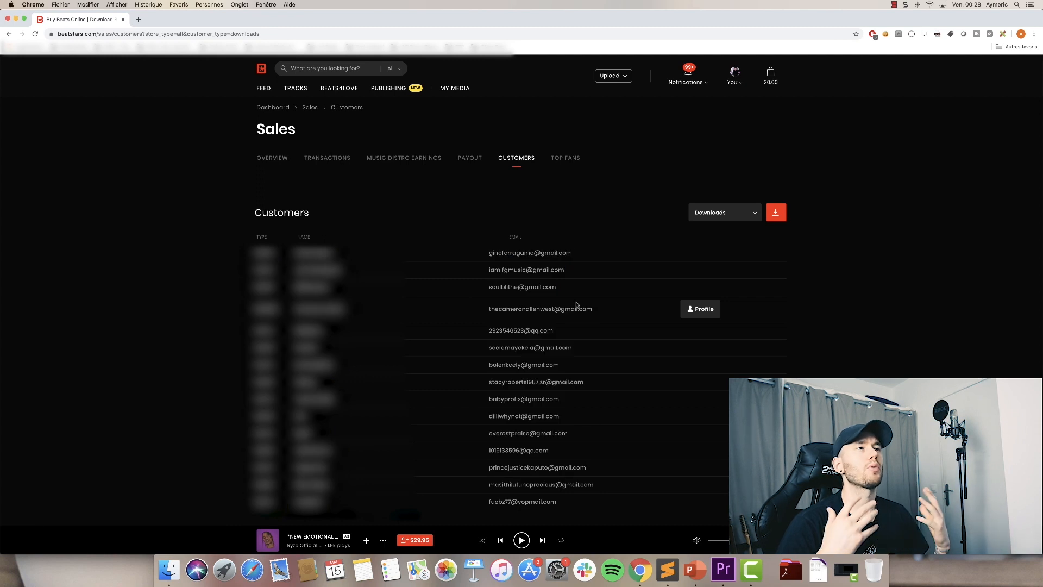
Open the Top Fans ranking for May 2020 and look through the users' plays, likes and reposts
{"action": "left_click", "coordinate": [560, 161]}
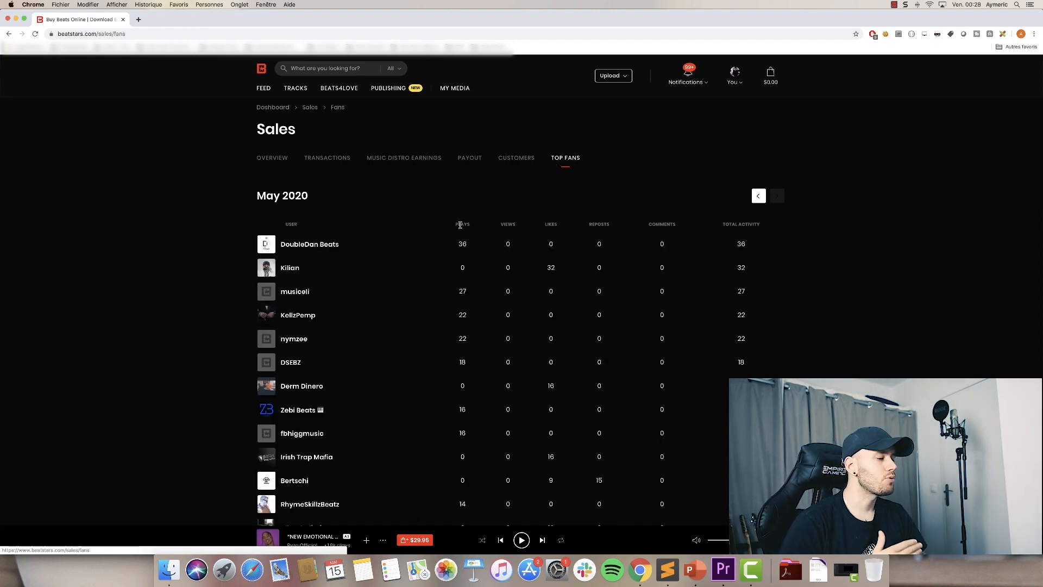
{"action": "scroll", "coordinate": [709, 239], "scroll_direction": "down", "scroll_amount": 3}
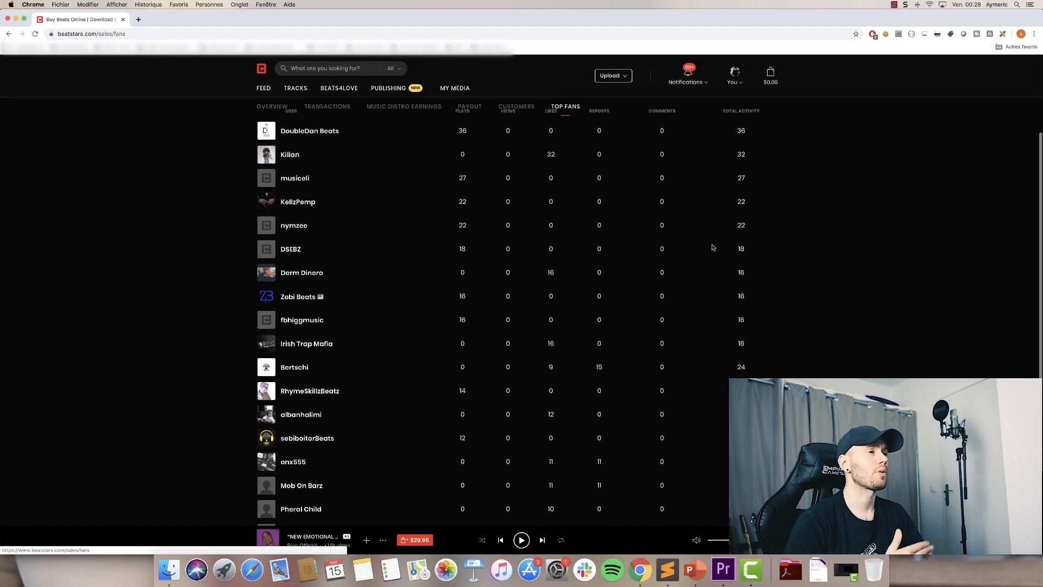
{"action": "scroll", "coordinate": [713, 247], "scroll_direction": "down", "scroll_amount": 6}
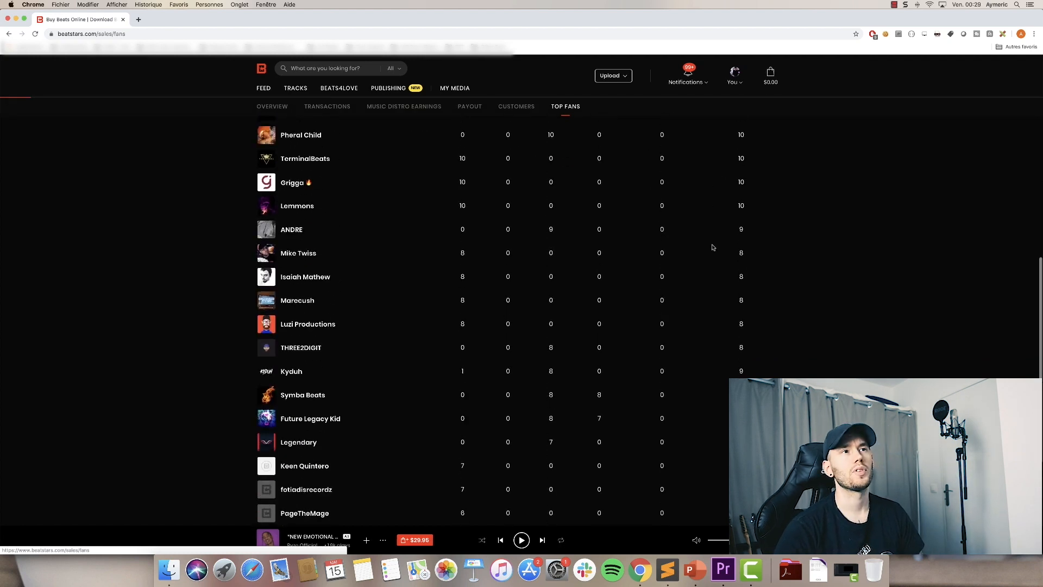
{"action": "scroll", "coordinate": [712, 247], "scroll_direction": "down", "scroll_amount": 3}
{"action": "scroll", "coordinate": [712, 247], "scroll_direction": "down", "scroll_amount": 2}
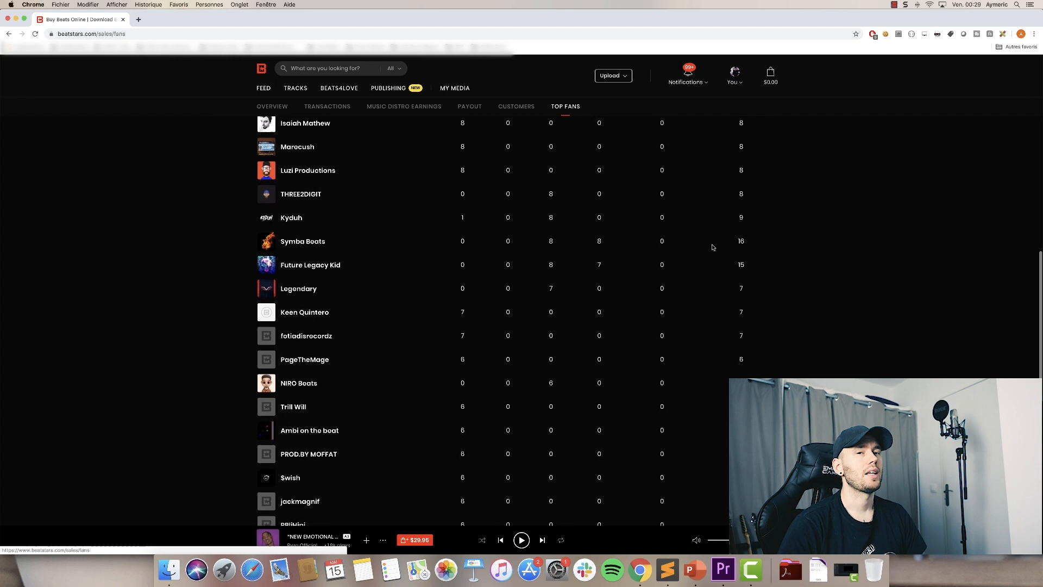
{"action": "scroll", "coordinate": [710, 242], "scroll_direction": "up", "scroll_amount": 15}
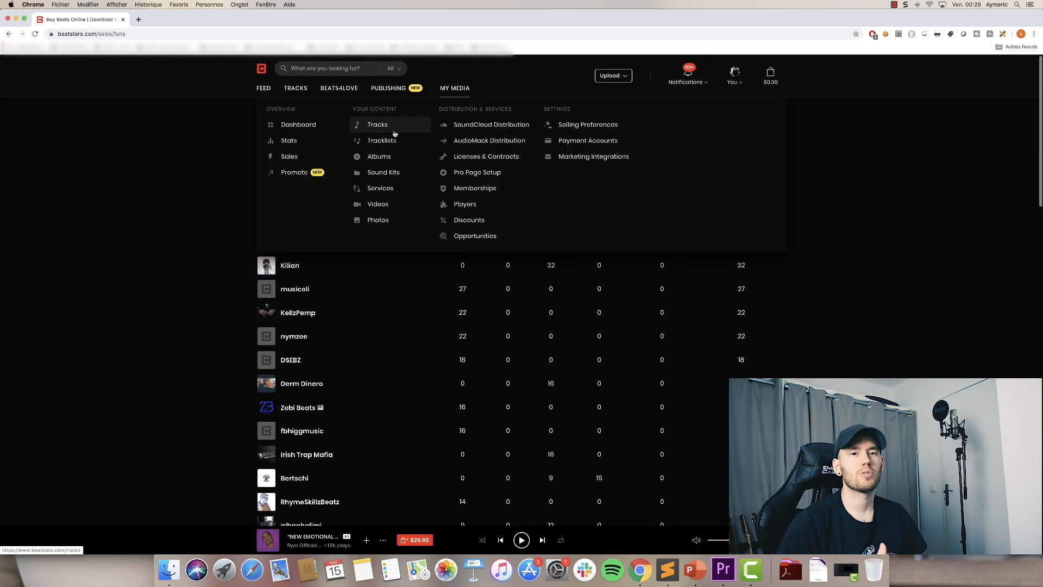
Open the list of your own tracks again and examine the release dates from PLANET up to TRYIN'
{"action": "left_click", "coordinate": [377, 126]}
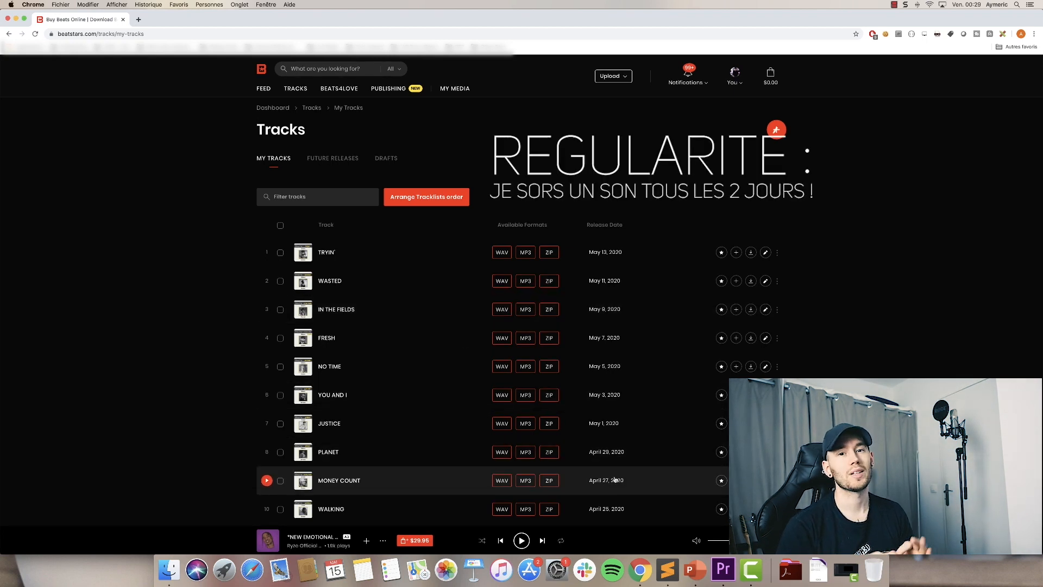
{"action": "left_click_drag", "start_coordinate": [611, 453], "coordinate": [594, 252]}
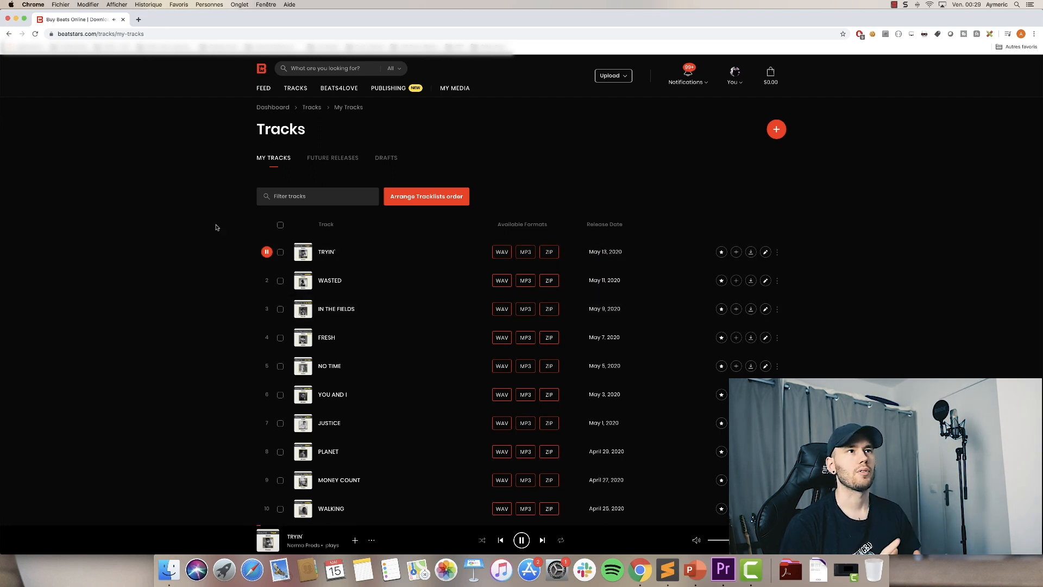
{"action": "scroll", "coordinate": [260, 125], "scroll_direction": "down", "scroll_amount": 1}
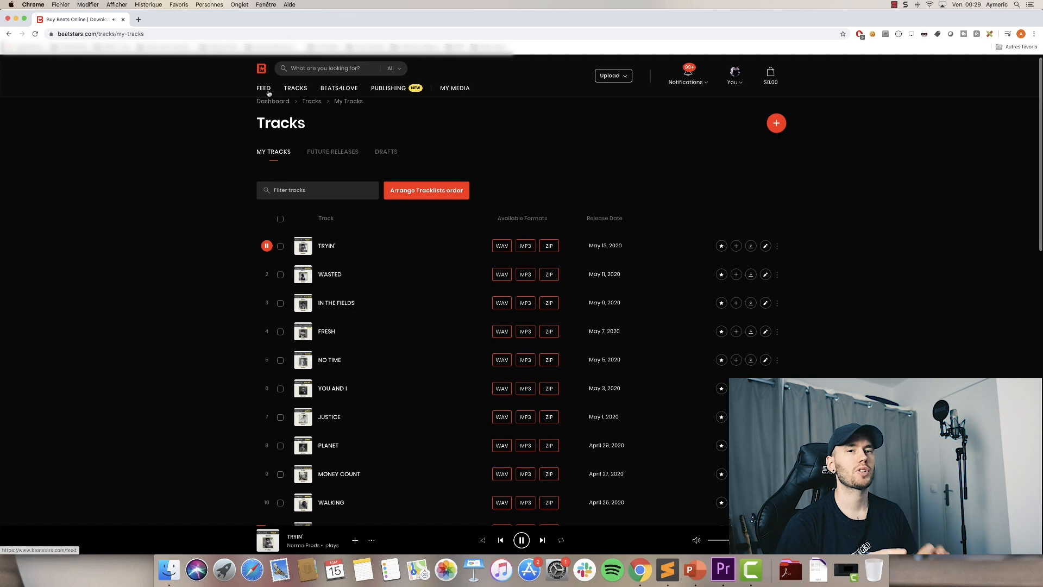
{"action": "mouse_move", "coordinate": [323, 92]}
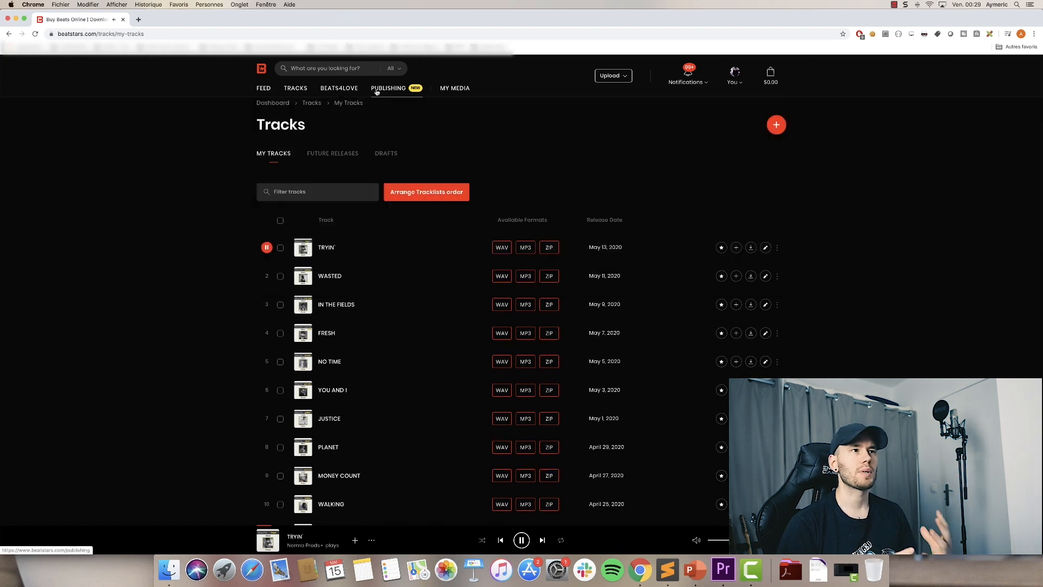
Look over the My Media options and pause playback of the track TRYIN'
{"action": "mouse_move", "coordinate": [453, 90]}
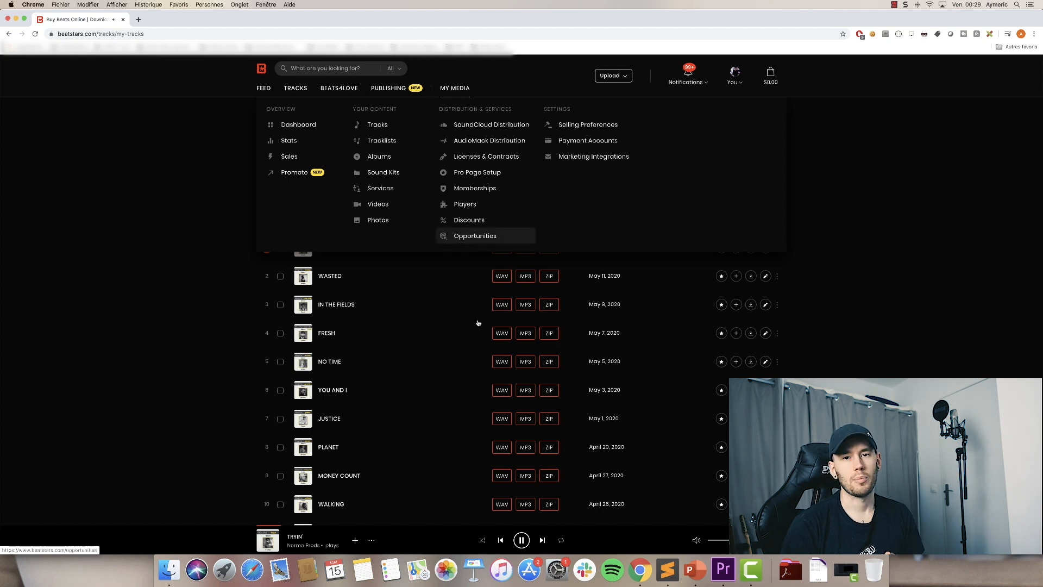
{"action": "key", "text": "space"}
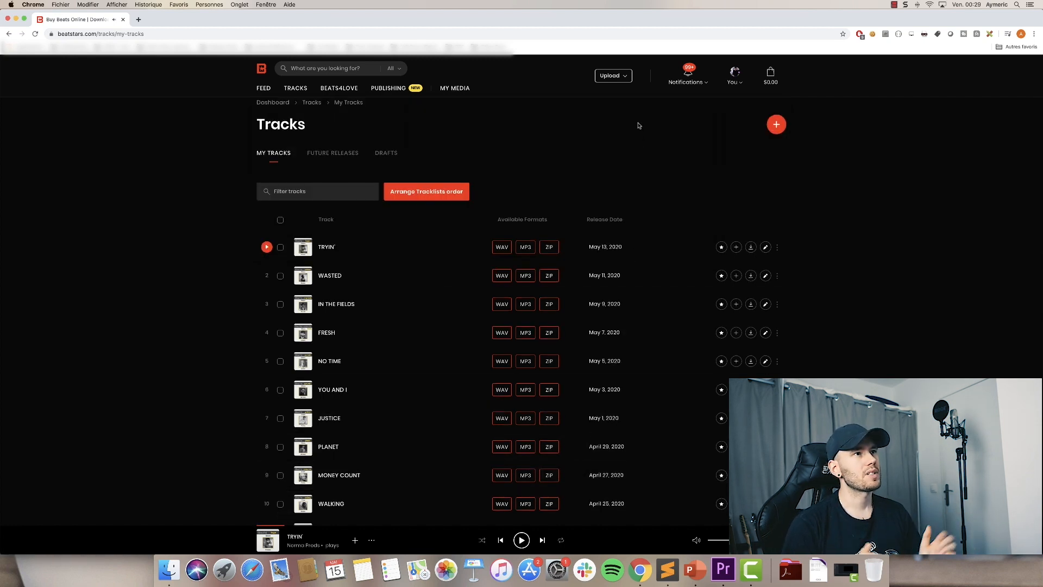
{"action": "mouse_move", "coordinate": [705, 89]}
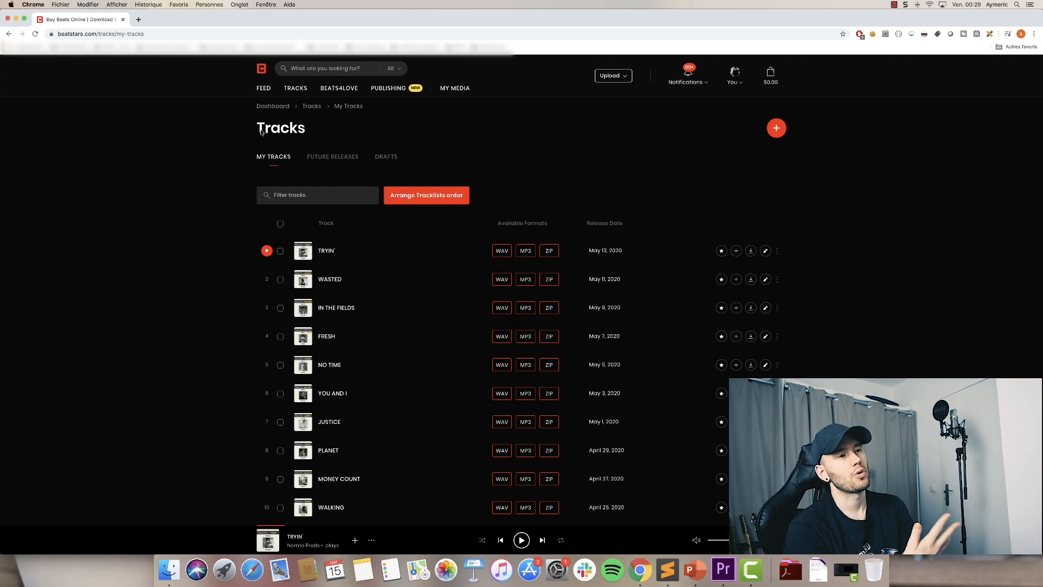
Open the BeatStars blog at blog.beatstars.com in a new browser tab
{"action": "left_click", "coordinate": [137, 20]}
{"action": "type", "text": "b"}
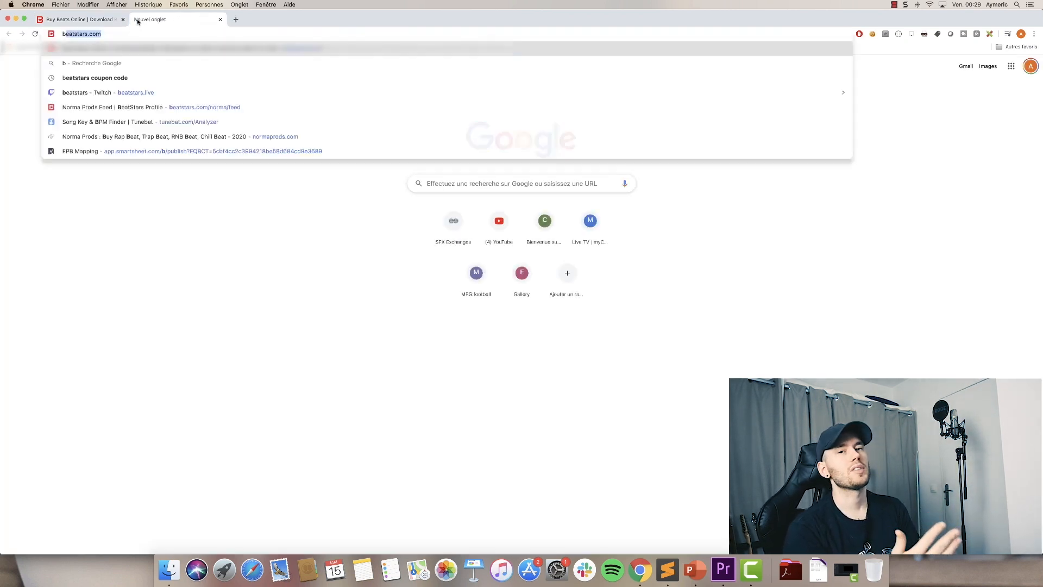
{"action": "type", "text": "log.beats"}
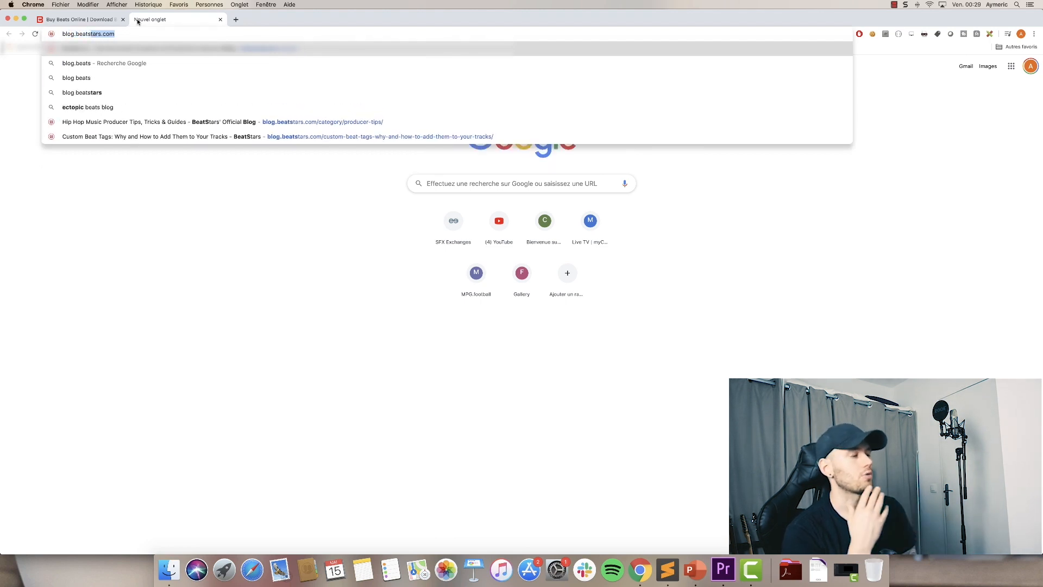
{"action": "key", "text": "Return"}
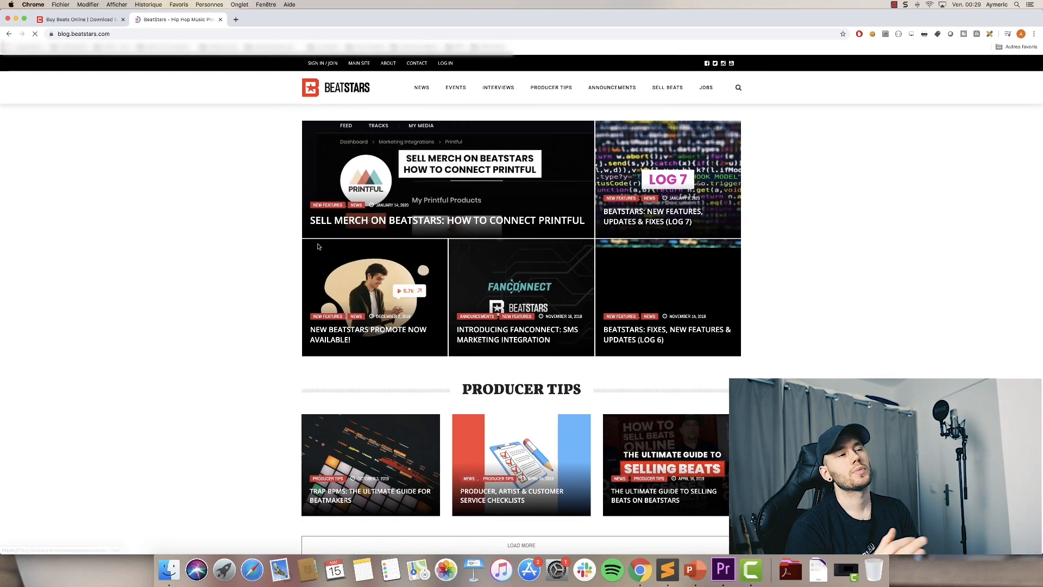
Open the blog's Ultimate Guide to Selling Beats on BeatStars and examine the topics of seminar Parts 1 and 2
{"action": "left_click", "coordinate": [333, 339]}
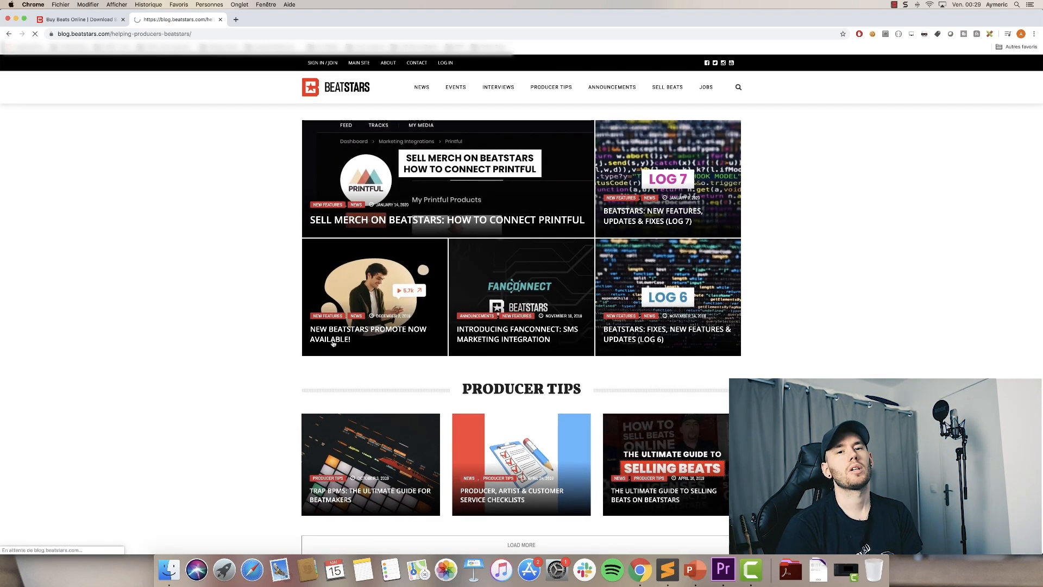
{"action": "scroll", "coordinate": [335, 343], "scroll_direction": "down", "scroll_amount": 10}
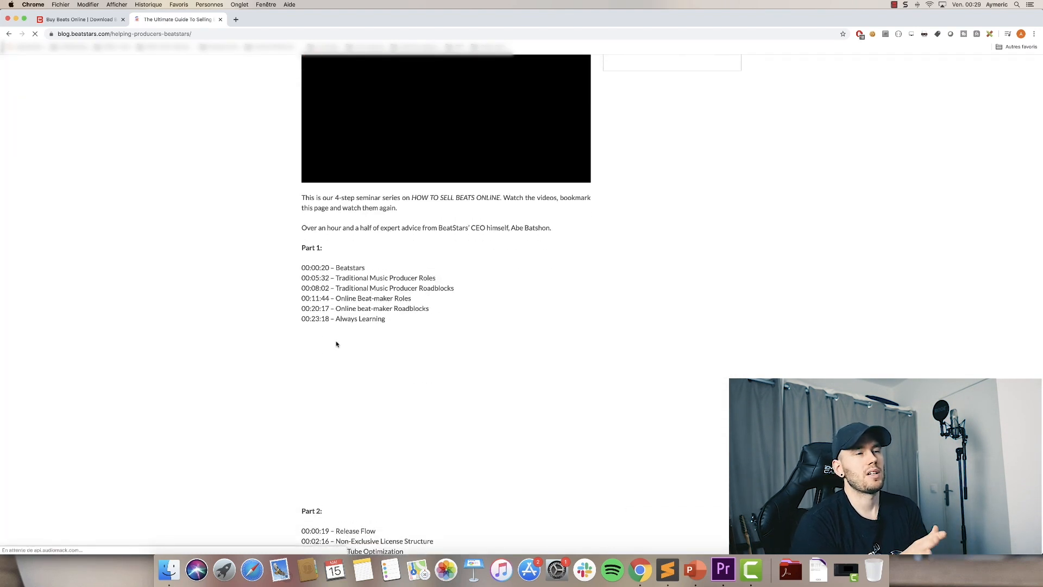
{"action": "left_click_drag", "start_coordinate": [313, 315], "coordinate": [397, 363]}
{"action": "left_click", "coordinate": [233, 361]}
{"action": "scroll", "coordinate": [235, 360], "scroll_direction": "down", "scroll_amount": 5}
{"action": "scroll", "coordinate": [235, 360], "scroll_direction": "down", "scroll_amount": 10}
{"action": "left_click_drag", "start_coordinate": [283, 161], "coordinate": [335, 237]}
{"action": "left_click", "coordinate": [268, 249]}
Examine the Part 3 seminar topics and look through the guide's videos on making a living and Facebook and Instagram advertising
{"action": "scroll", "coordinate": [268, 261], "scroll_direction": "down", "scroll_amount": 10}
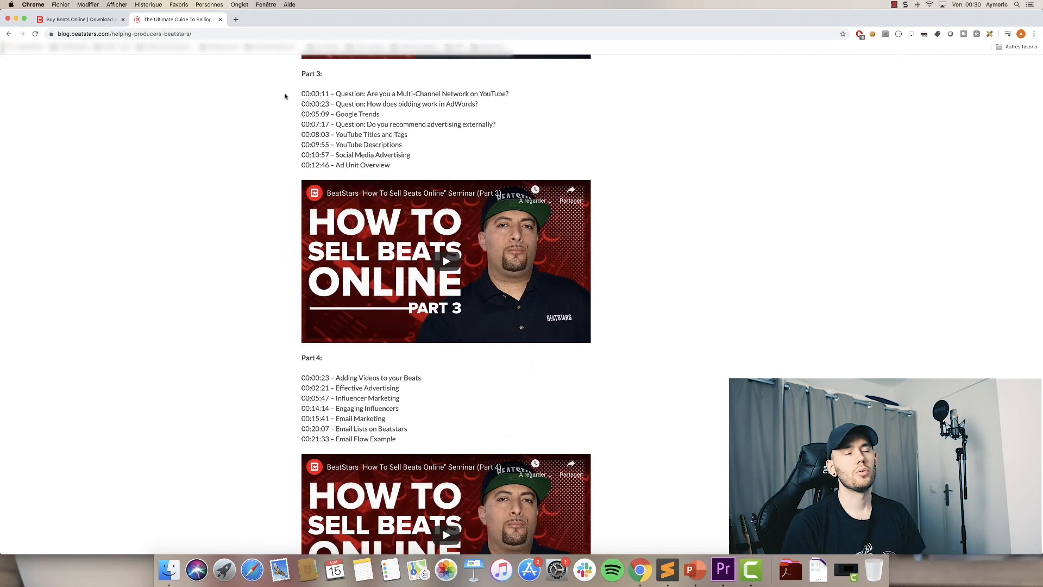
{"action": "left_click_drag", "start_coordinate": [285, 96], "coordinate": [391, 167]}
{"action": "left_click", "coordinate": [219, 354]}
{"action": "scroll", "coordinate": [230, 363], "scroll_direction": "down", "scroll_amount": 10}
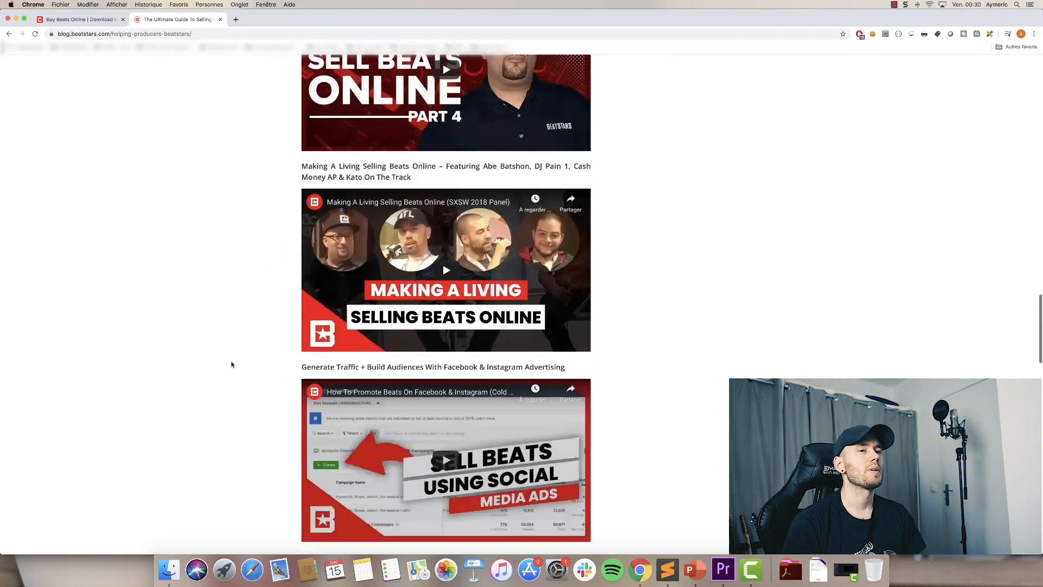
{"action": "scroll", "coordinate": [232, 363], "scroll_direction": "down", "scroll_amount": 2}
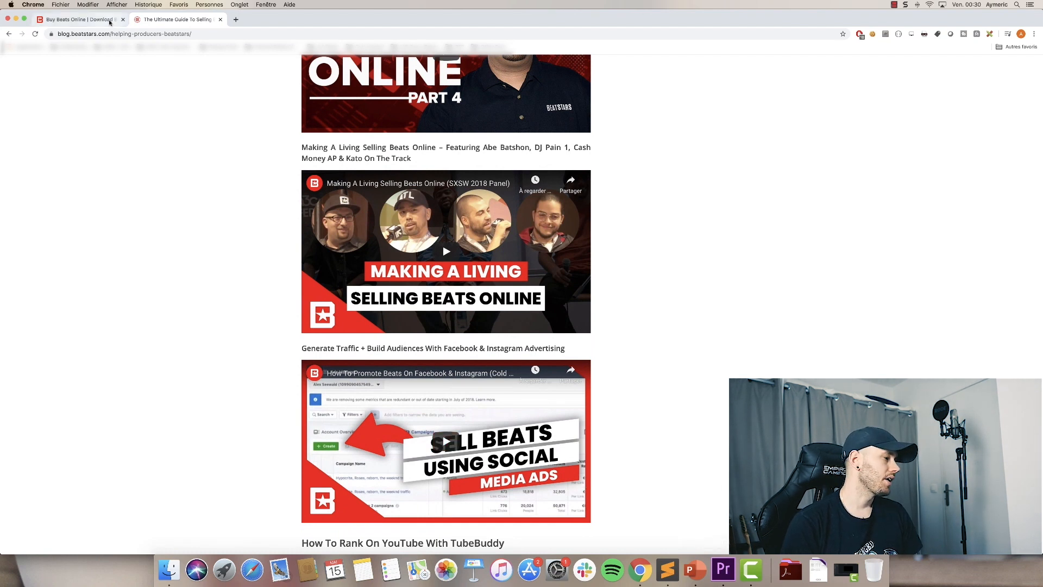
Close the blog guide, open the BeatStars marketplace home page and read its main headline
{"action": "key", "text": "super+w"}
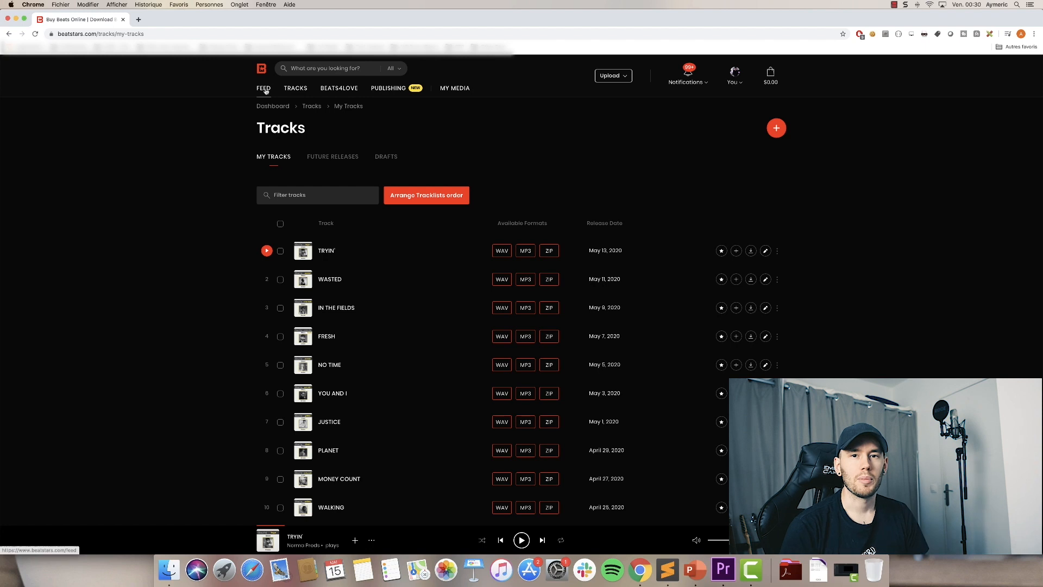
{"action": "left_click", "coordinate": [261, 70]}
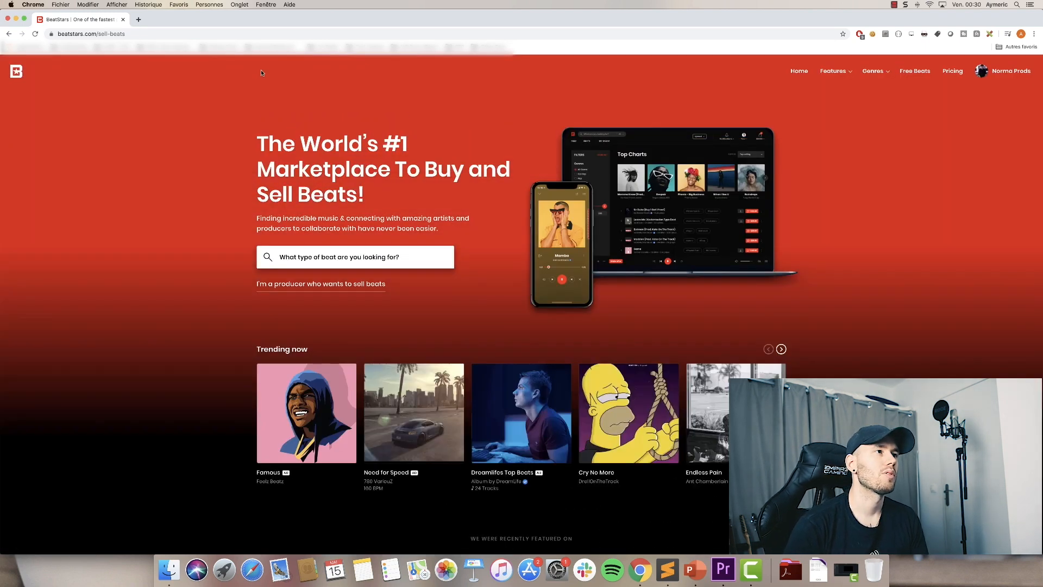
{"action": "left_click_drag", "start_coordinate": [256, 140], "coordinate": [252, 145]}
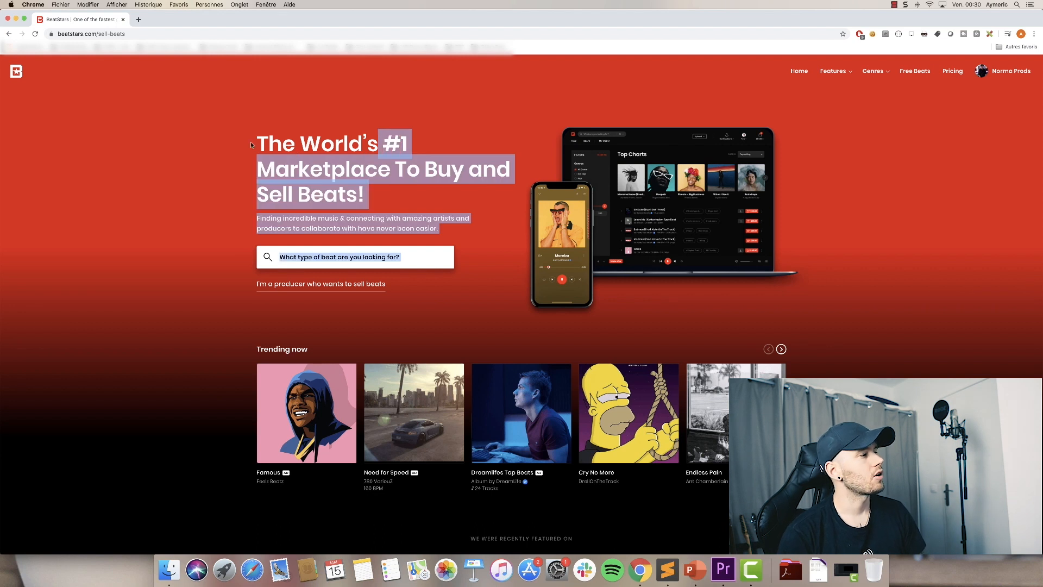
{"action": "left_click", "coordinate": [251, 145]}
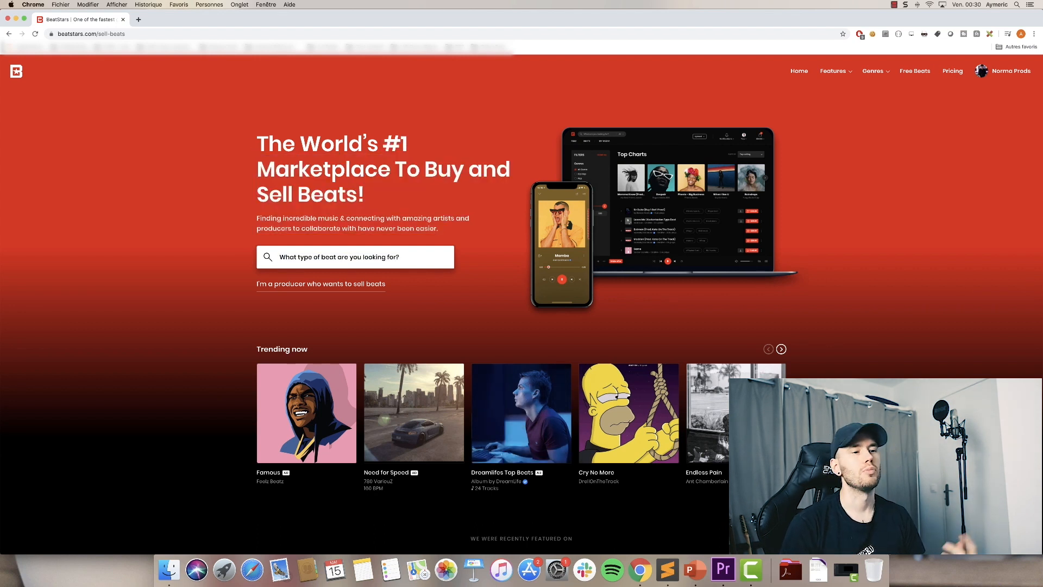